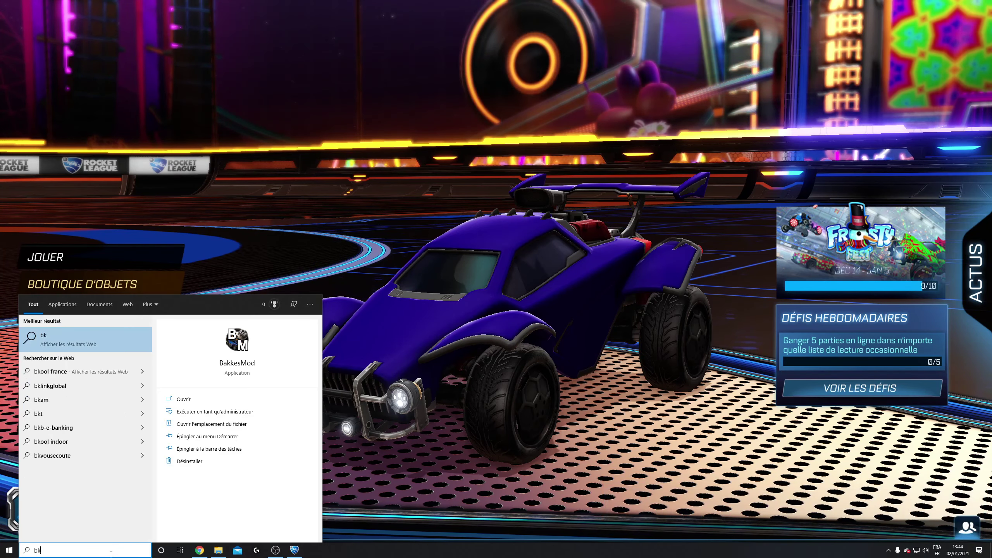
Start BakkesMod and open its settings window inside Rocket League.
{"action": "key", "text": "BackSpace"}
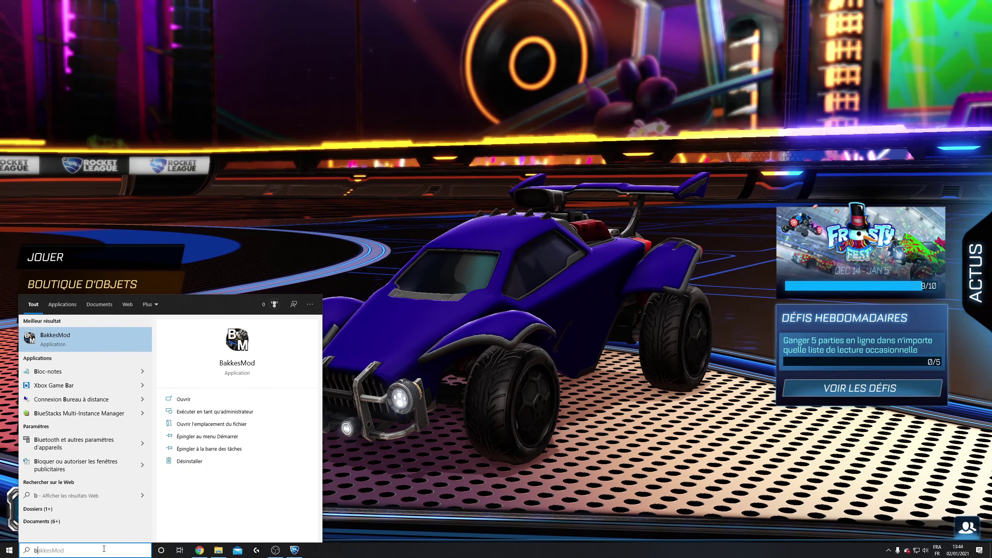
{"action": "left_click", "coordinate": [50, 337]}
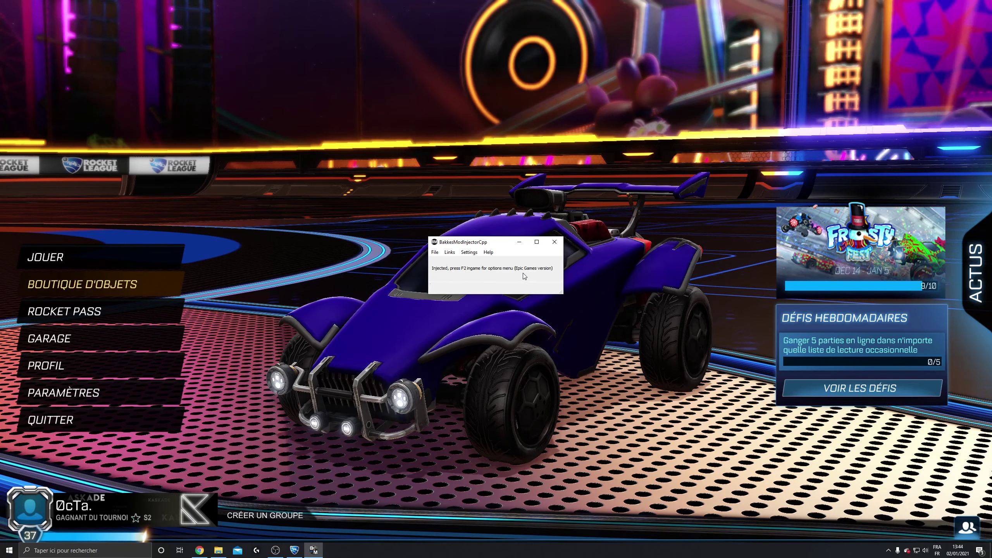
{"action": "left_click", "coordinate": [533, 369]}
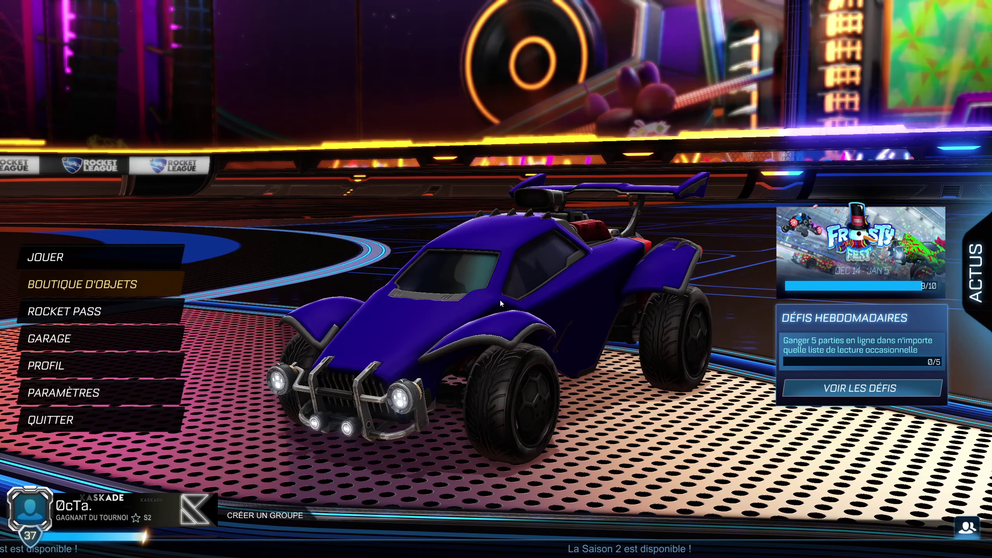
{"action": "key", "text": "F2"}
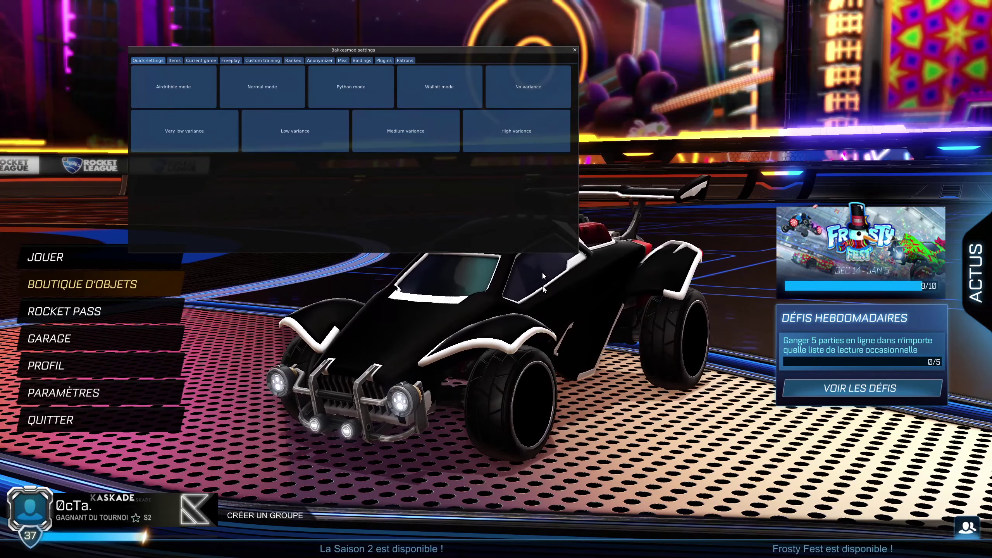
{"action": "left_click", "coordinate": [575, 49]}
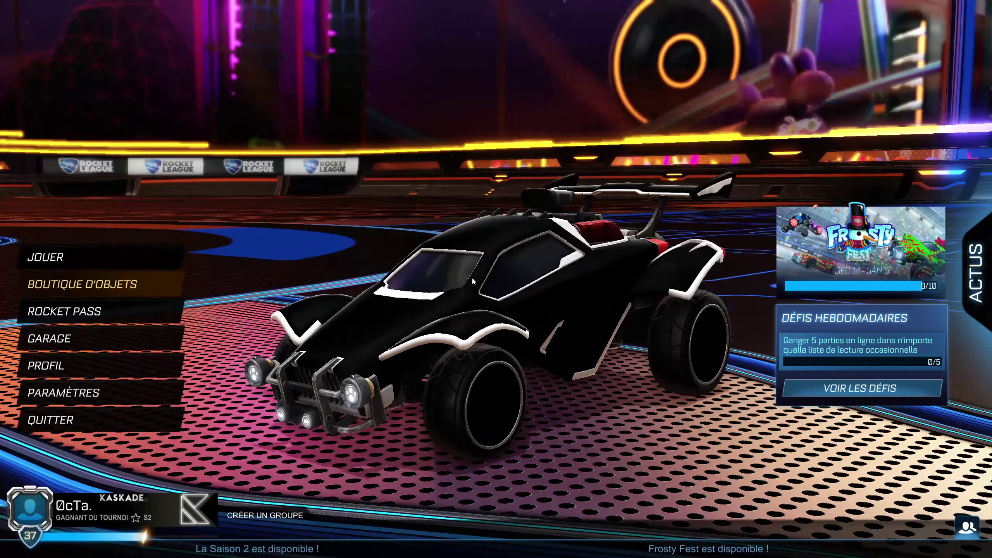
{"action": "key", "text": "F2"}
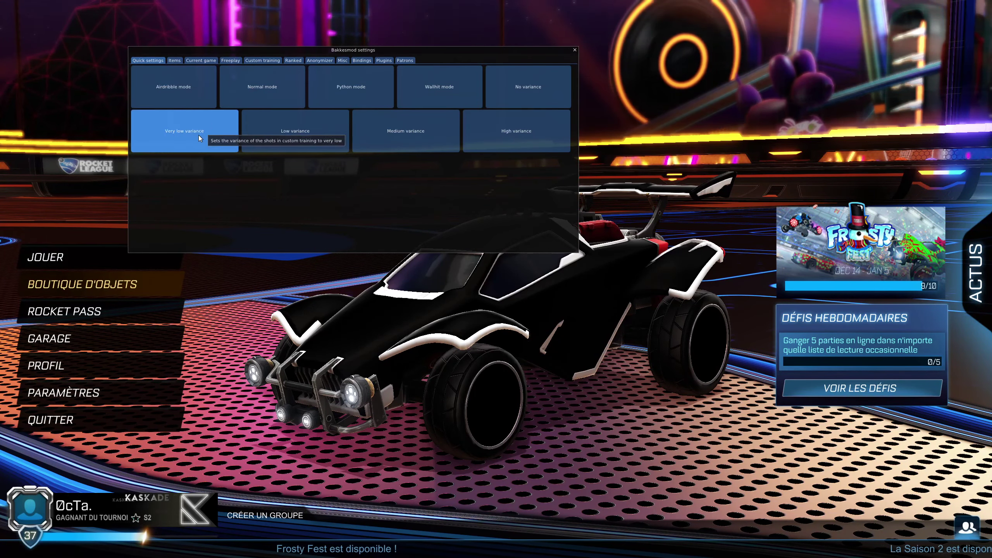
Show the item settings and switch item mods off and back on.
{"action": "left_click", "coordinate": [173, 60]}
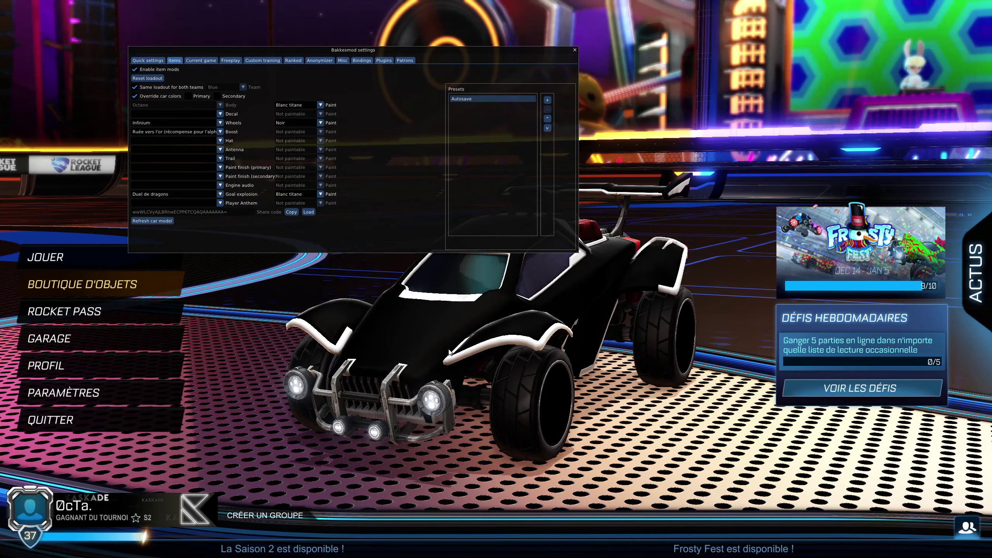
{"action": "left_click", "coordinate": [140, 71]}
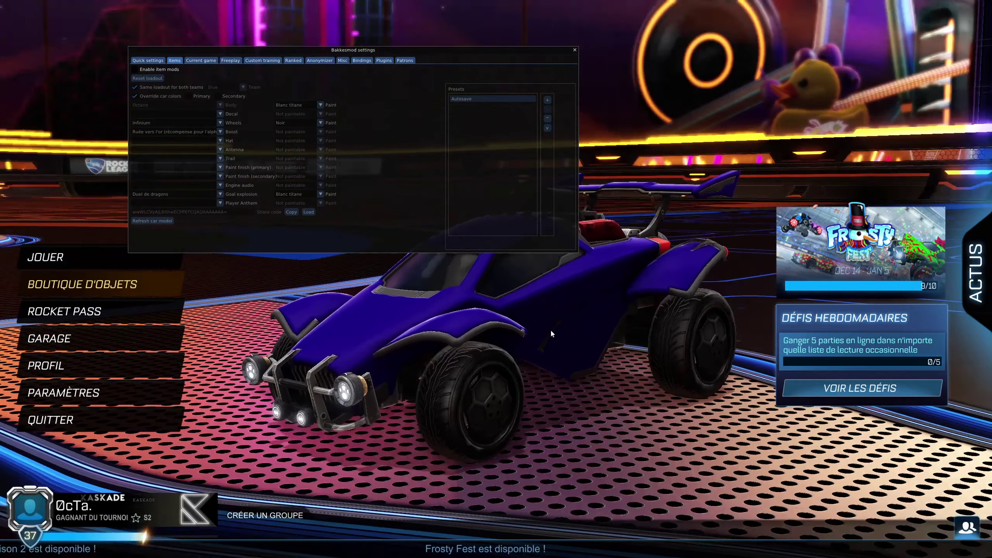
{"action": "left_click", "coordinate": [140, 70]}
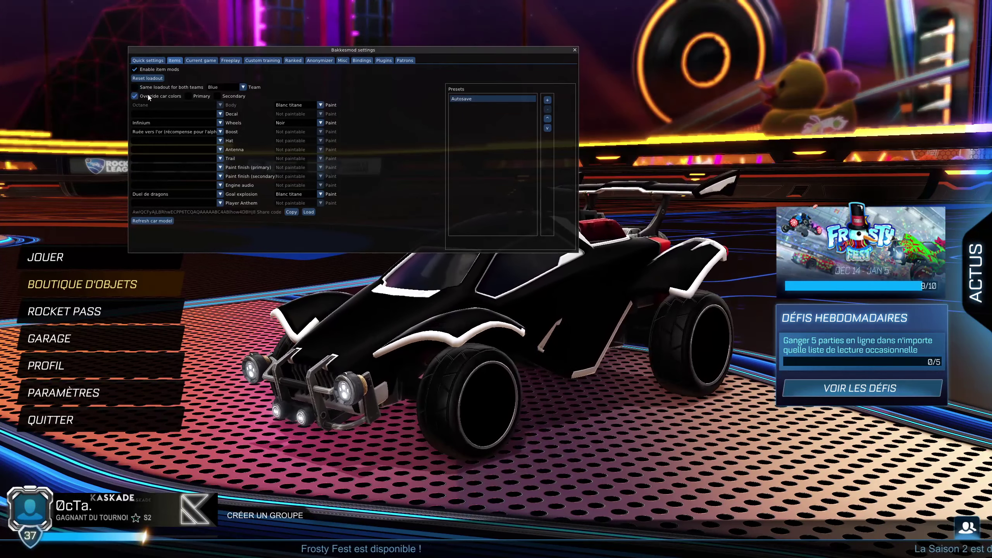
Try separate team loadouts with the Orange team, and re-enable the same loadout for both teams.
{"action": "left_click", "coordinate": [150, 89]}
{"action": "left_click", "coordinate": [151, 89]}
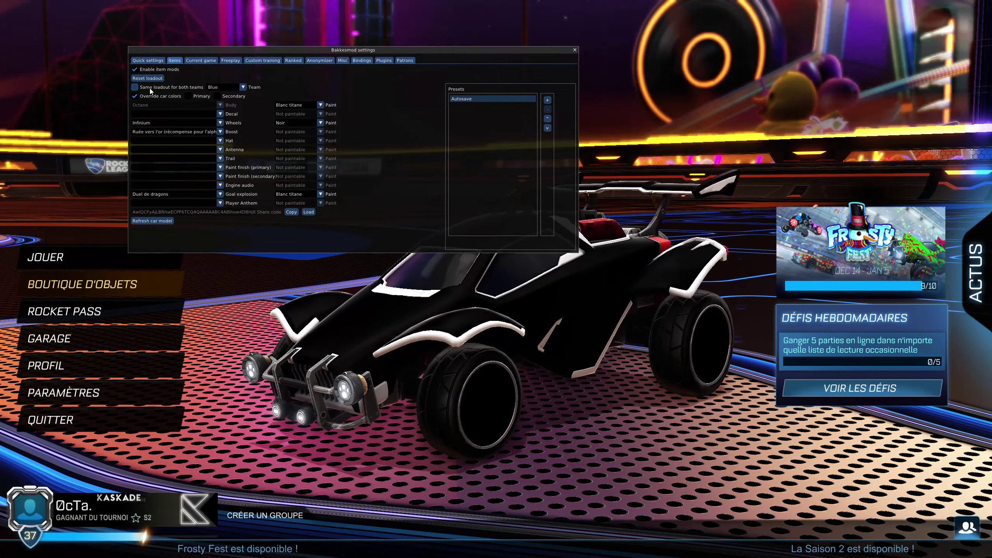
{"action": "left_click", "coordinate": [151, 88]}
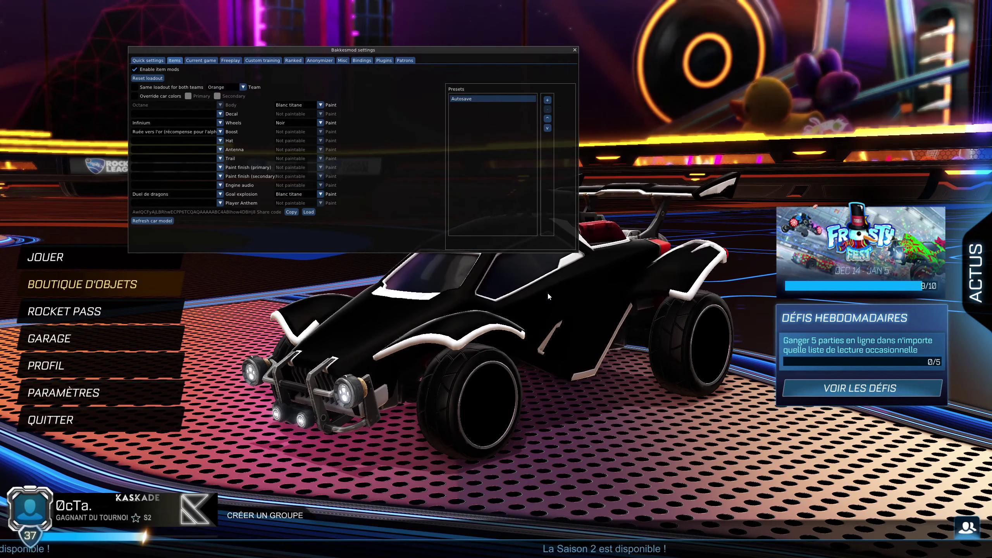
{"action": "left_click", "coordinate": [142, 87]}
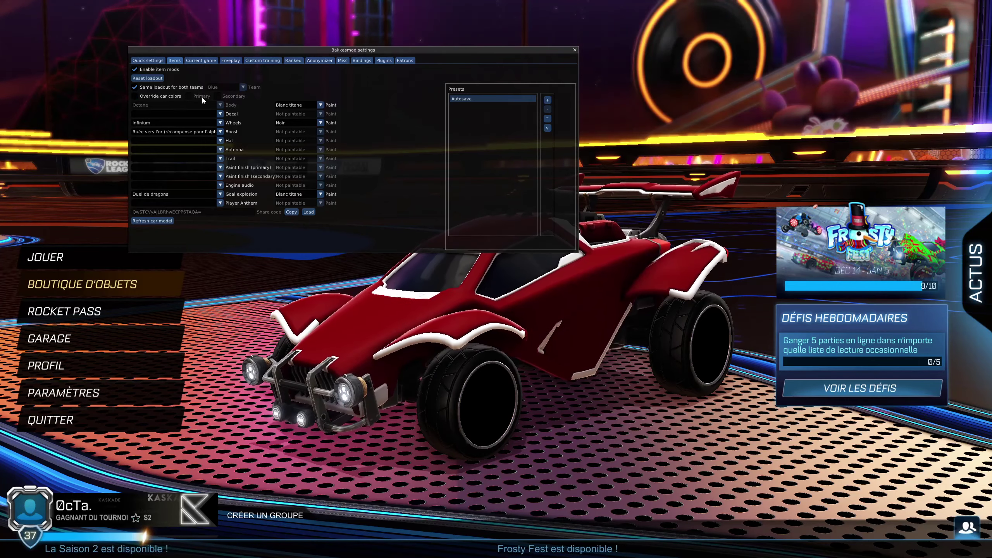
Enable the car color override and set the primary color to near-black, #000001.
{"action": "left_click", "coordinate": [187, 98]}
{"action": "left_click", "coordinate": [187, 112]}
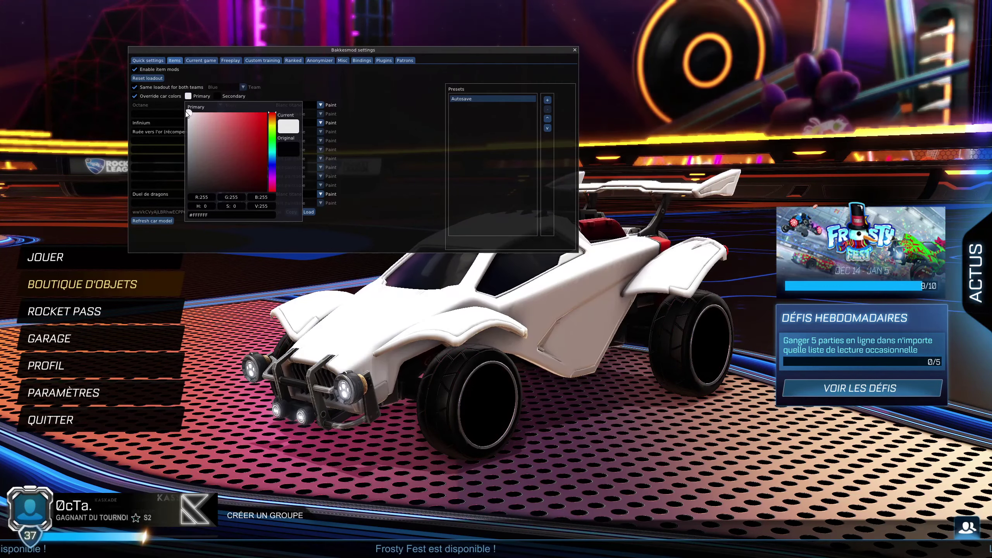
{"action": "mouse_move", "coordinate": [184, 111]}
{"action": "left_mouse_down"}
{"action": "mouse_move", "coordinate": [243, 171]}
{"action": "mouse_move", "coordinate": [238, 178]}
{"action": "mouse_move", "coordinate": [270, 197]}
{"action": "left_mouse_up"}
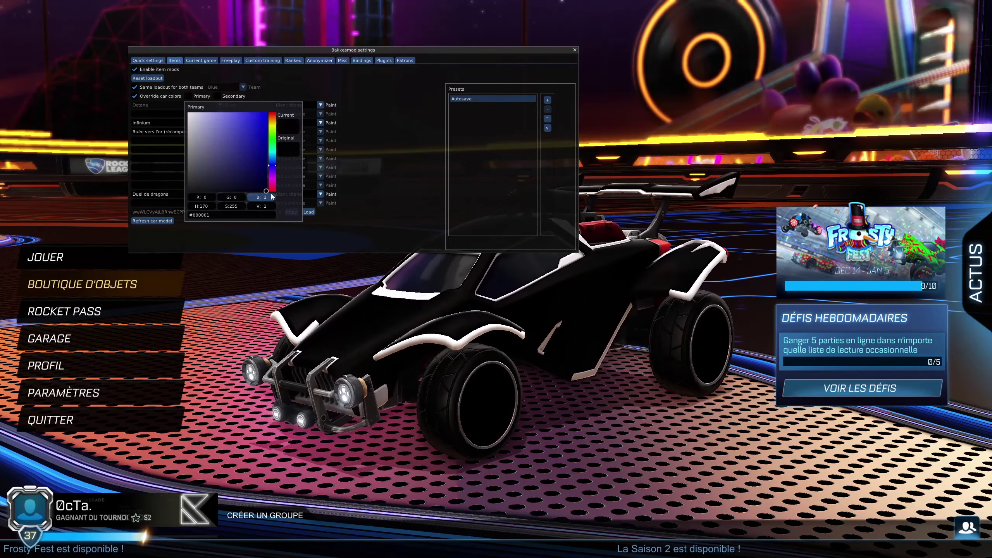
{"action": "left_click_drag", "start_coordinate": [342, 227], "coordinate": [344, 228]}
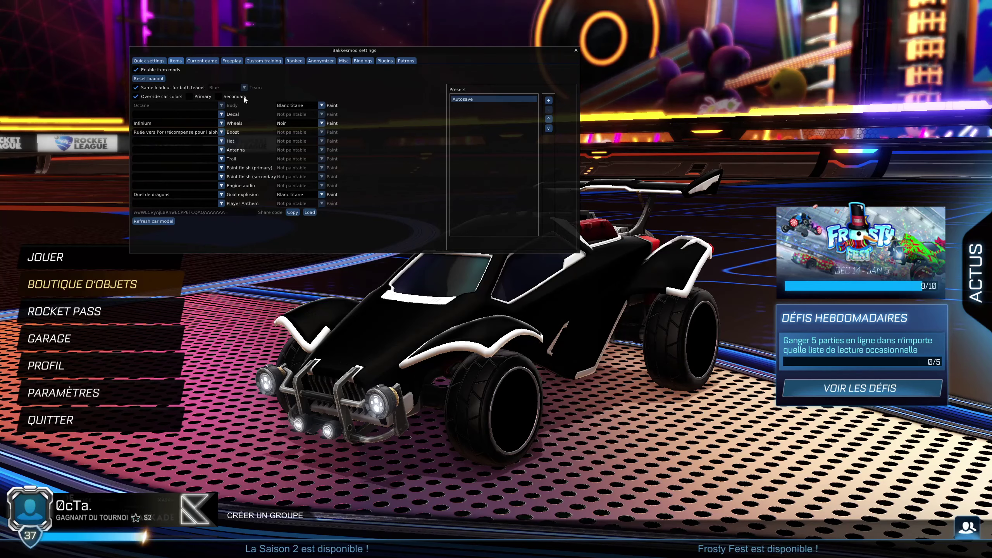
Try the Citron vert, Noir and Violet paints on the Octane body, and restore Blanc titane.
{"action": "left_click", "coordinate": [314, 106]}
{"action": "left_click", "coordinate": [308, 137]}
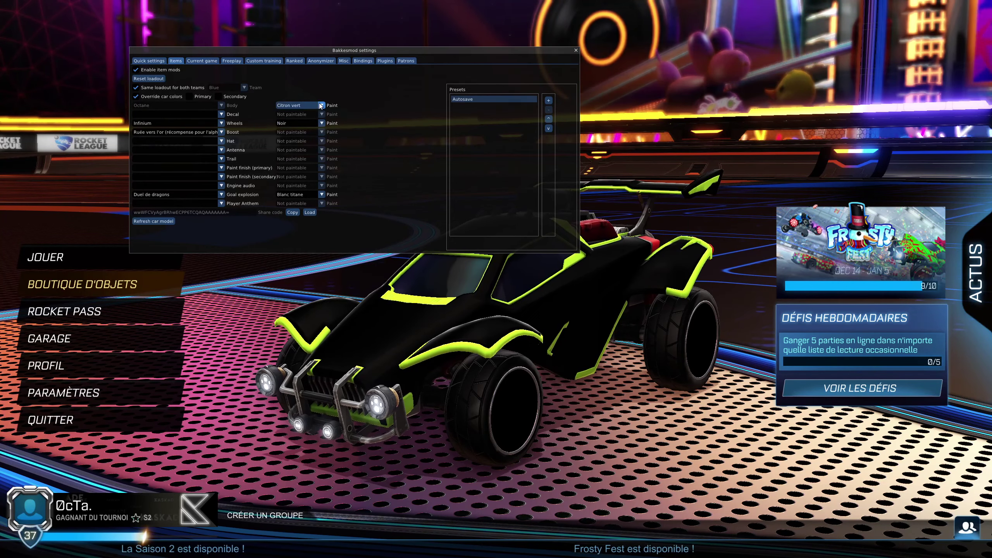
{"action": "left_click", "coordinate": [312, 106]}
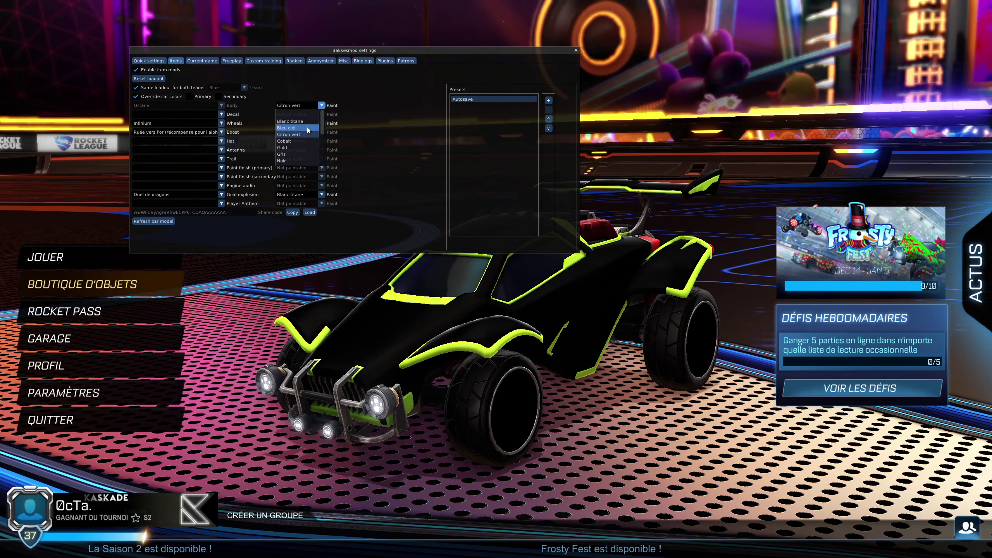
{"action": "left_click", "coordinate": [293, 160]}
{"action": "left_click", "coordinate": [312, 107]}
{"action": "scroll", "coordinate": [294, 146], "scroll_direction": "down", "scroll_amount": 2}
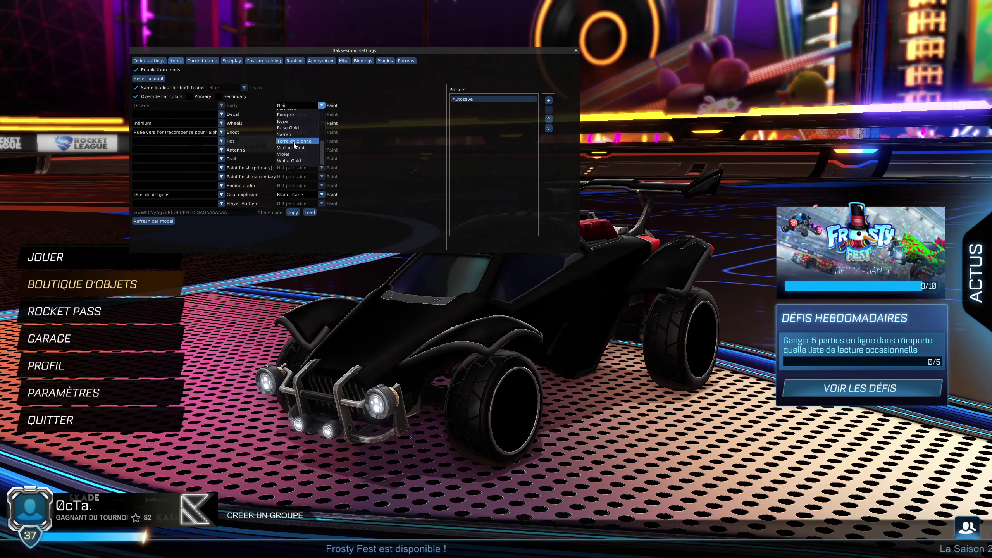
{"action": "left_click", "coordinate": [296, 154]}
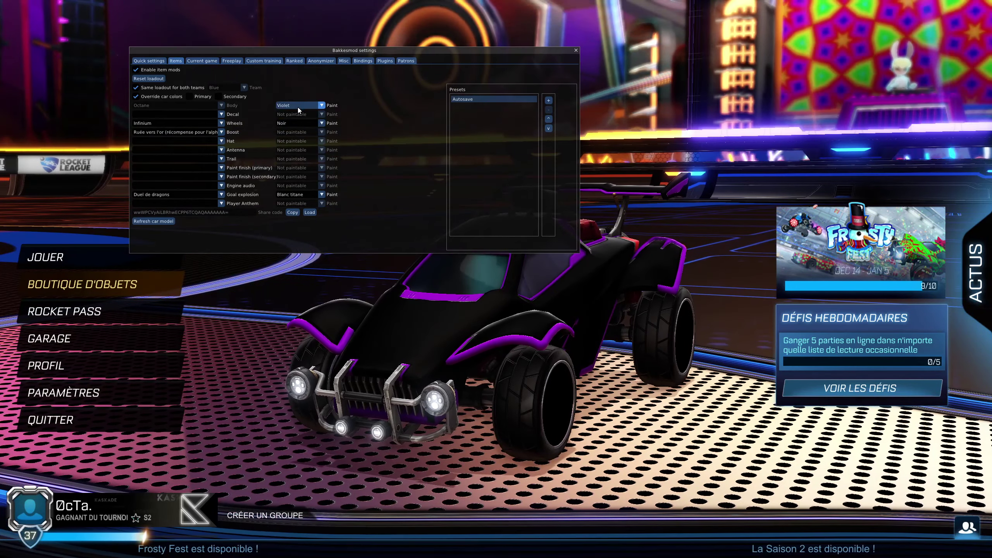
{"action": "left_click", "coordinate": [298, 107]}
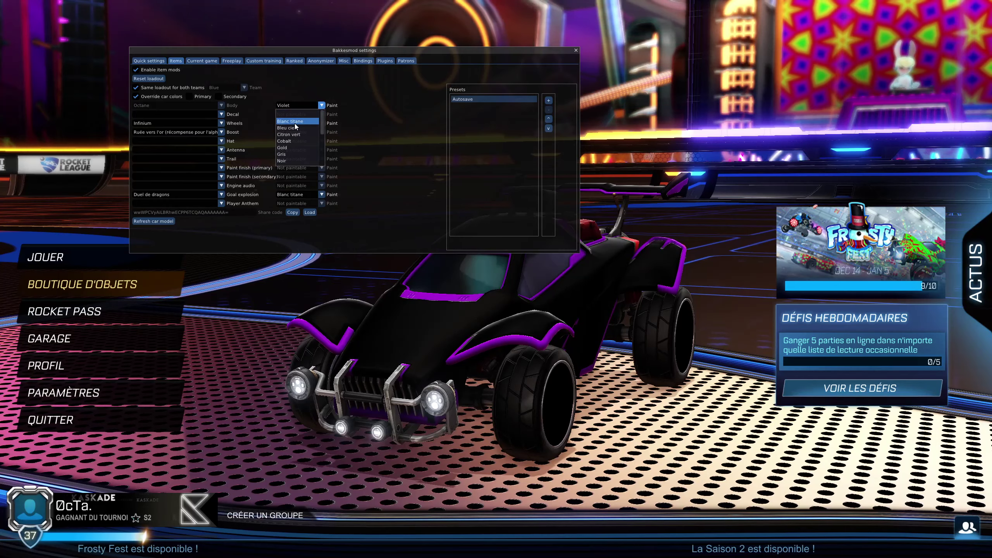
{"action": "left_click", "coordinate": [296, 124]}
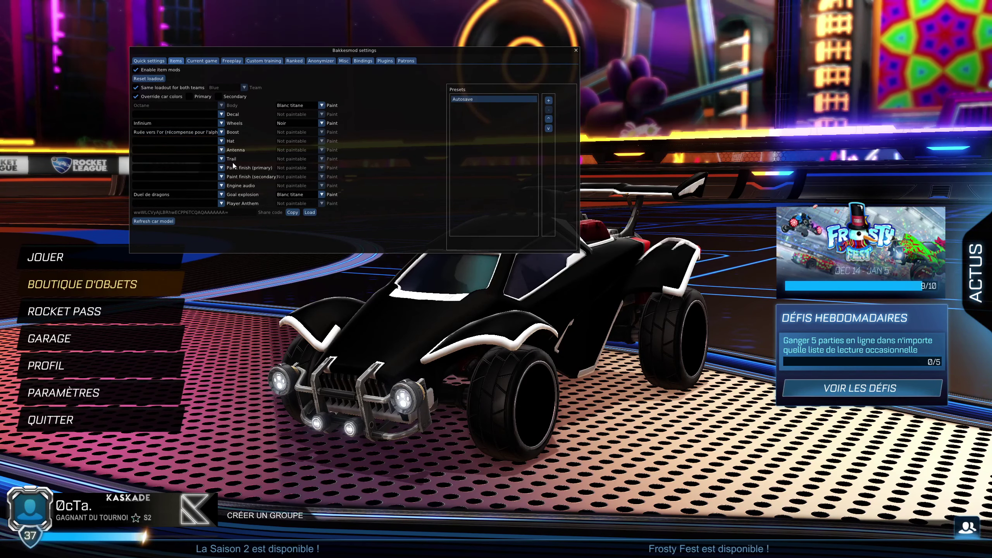
Clear the goal explosion from the loadout and check the trail and player anthem choices.
{"action": "left_click", "coordinate": [221, 159]}
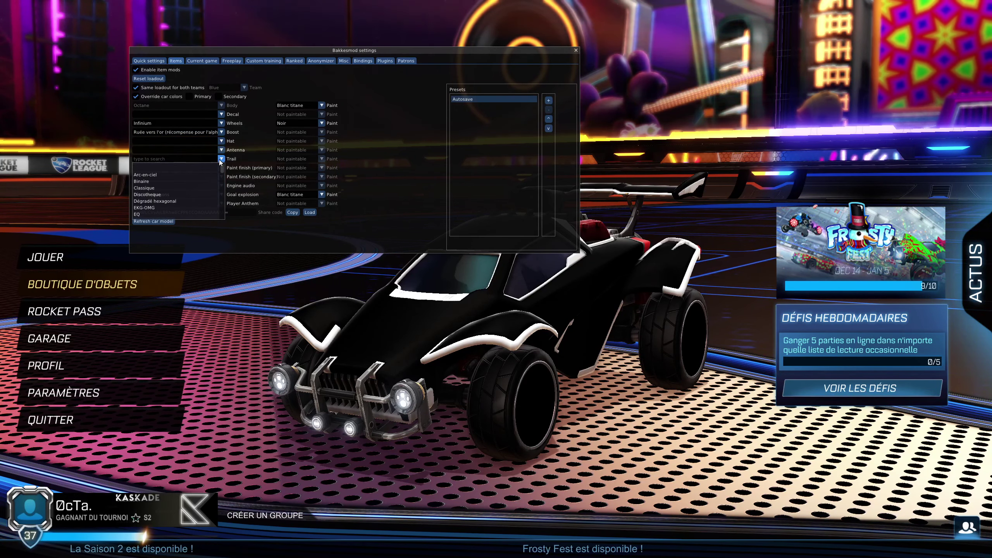
{"action": "left_click", "coordinate": [220, 159]}
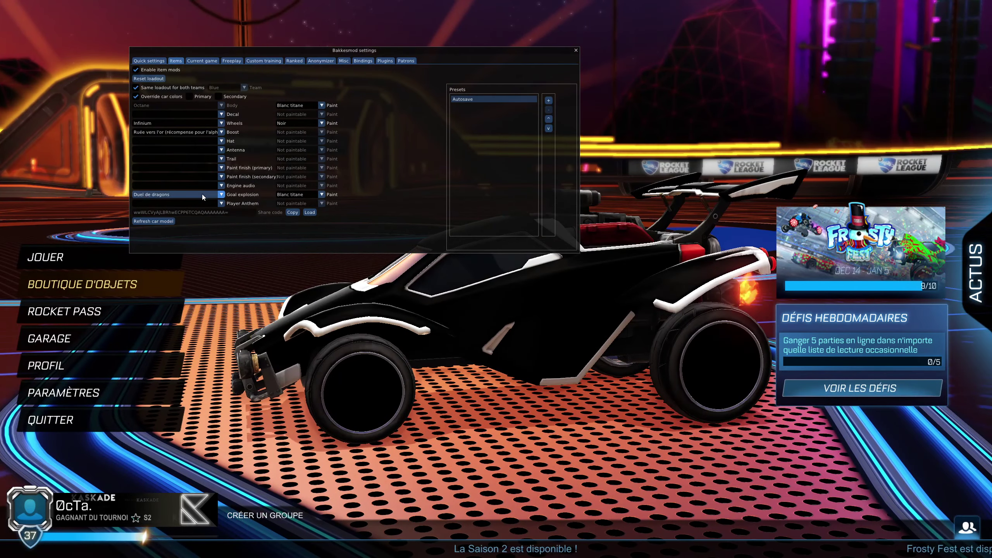
{"action": "left_click", "coordinate": [202, 195]}
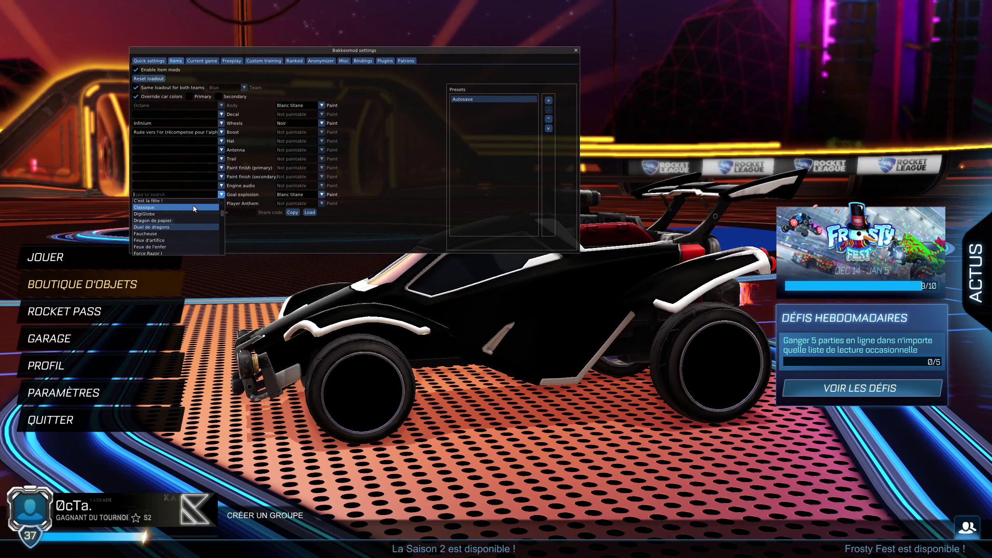
{"action": "left_click", "coordinate": [172, 203]}
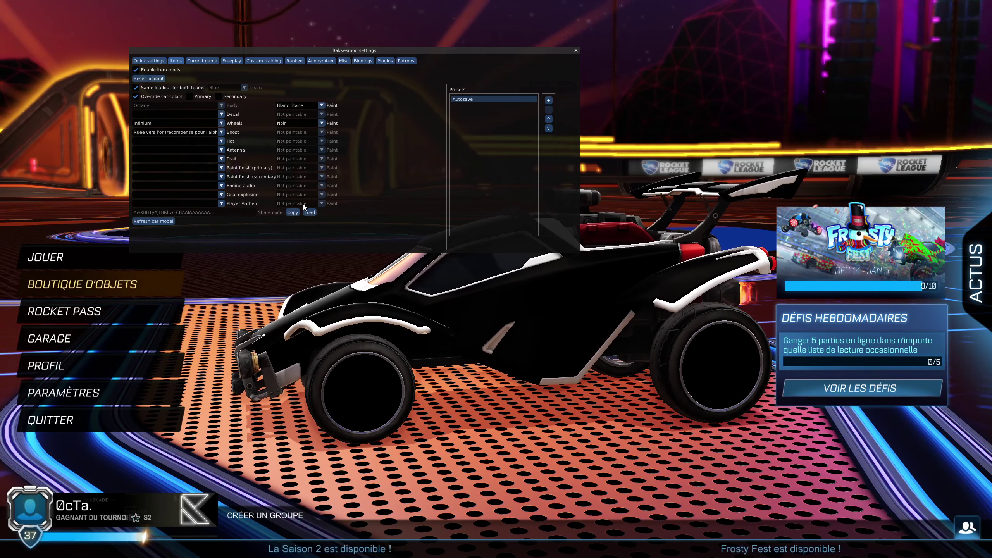
{"action": "left_click", "coordinate": [204, 203]}
{"action": "left_click", "coordinate": [203, 203]}
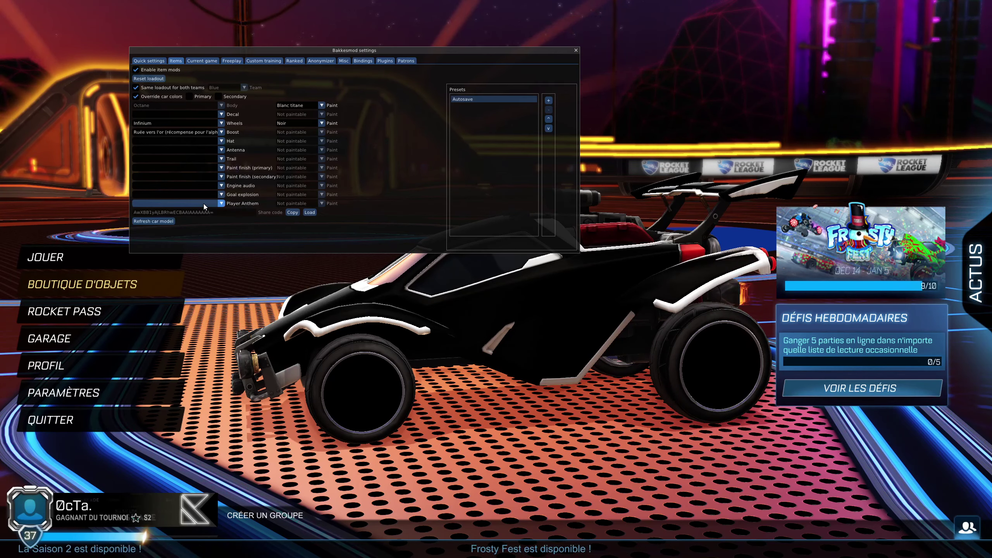
Show the Freeplay settings and start a free play (Jeu libre) training session.
{"action": "left_click", "coordinate": [195, 61]}
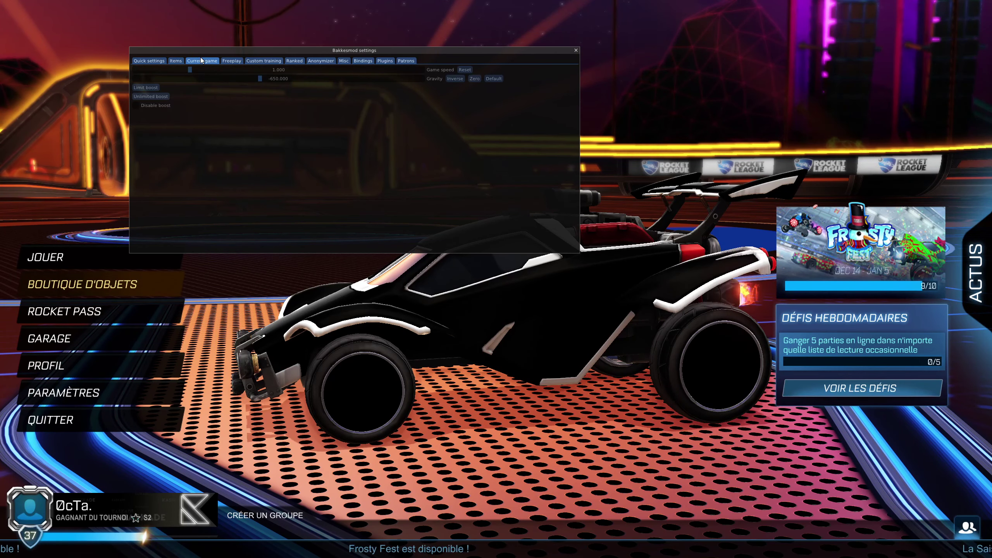
{"action": "left_click", "coordinate": [234, 61]}
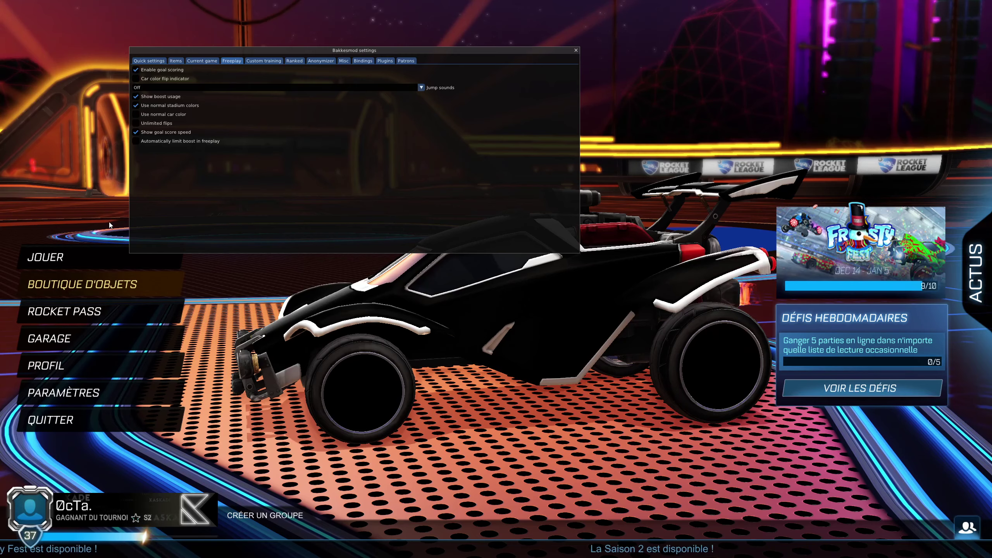
{"action": "left_click", "coordinate": [108, 256]}
{"action": "left_click", "coordinate": [380, 403]}
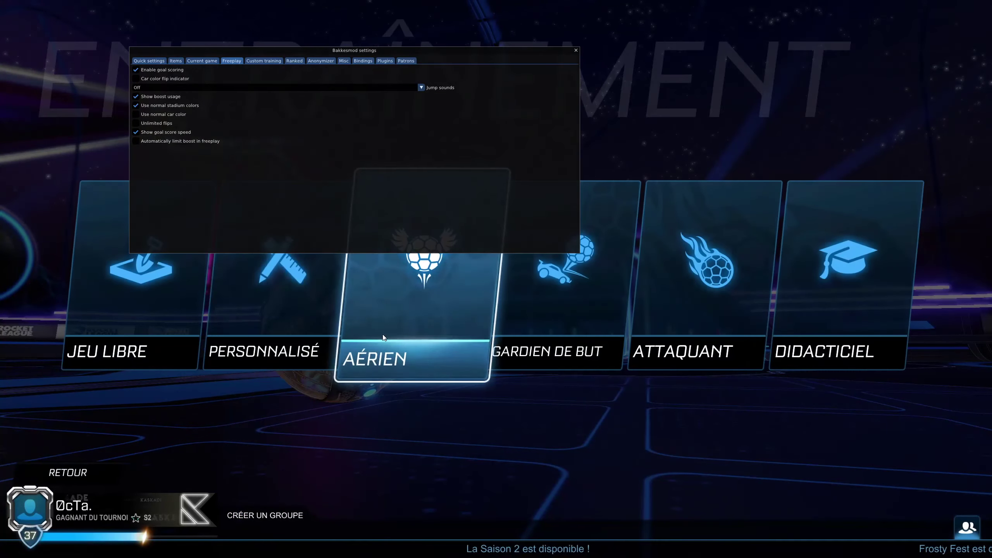
{"action": "left_click", "coordinate": [157, 320]}
{"action": "left_click", "coordinate": [474, 372]}
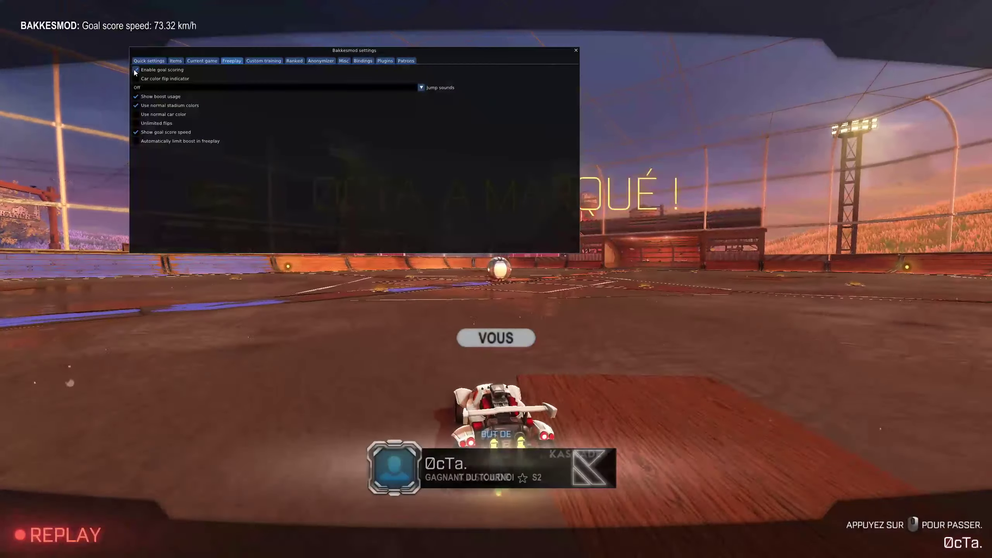
Turn goal scoring off in free play, try the car color flip indicator, and re-enable goal scoring.
{"action": "left_click", "coordinate": [137, 70]}
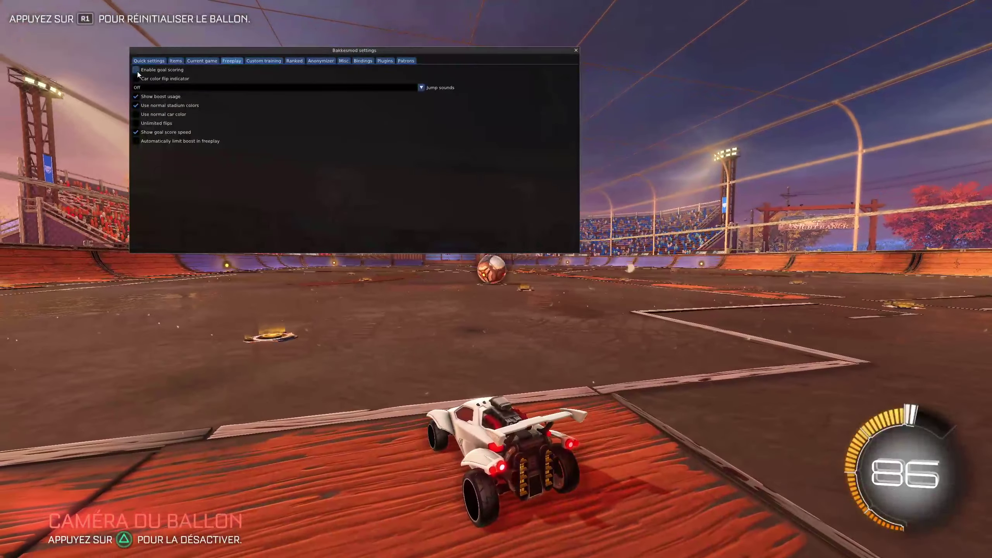
{"action": "left_click", "coordinate": [137, 79]}
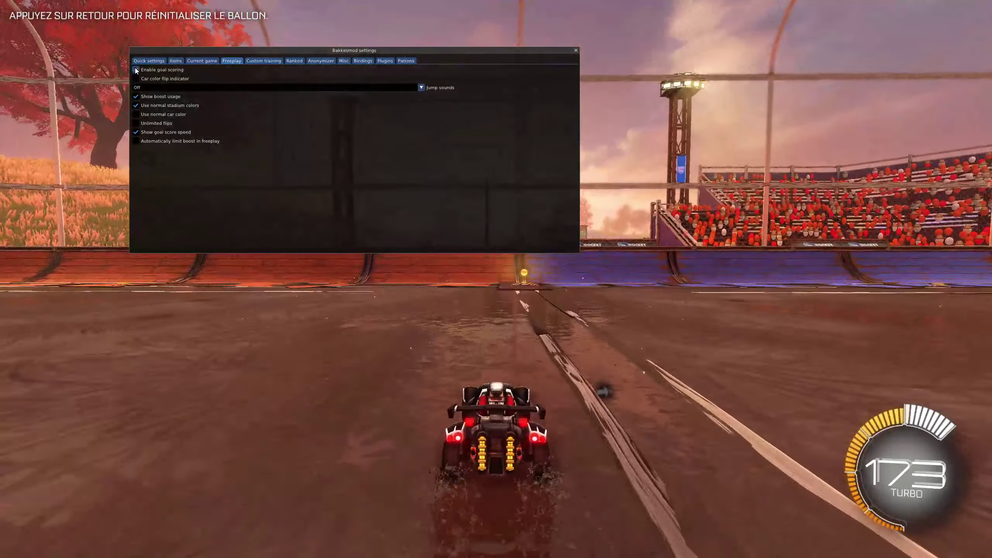
{"action": "left_click", "coordinate": [136, 69]}
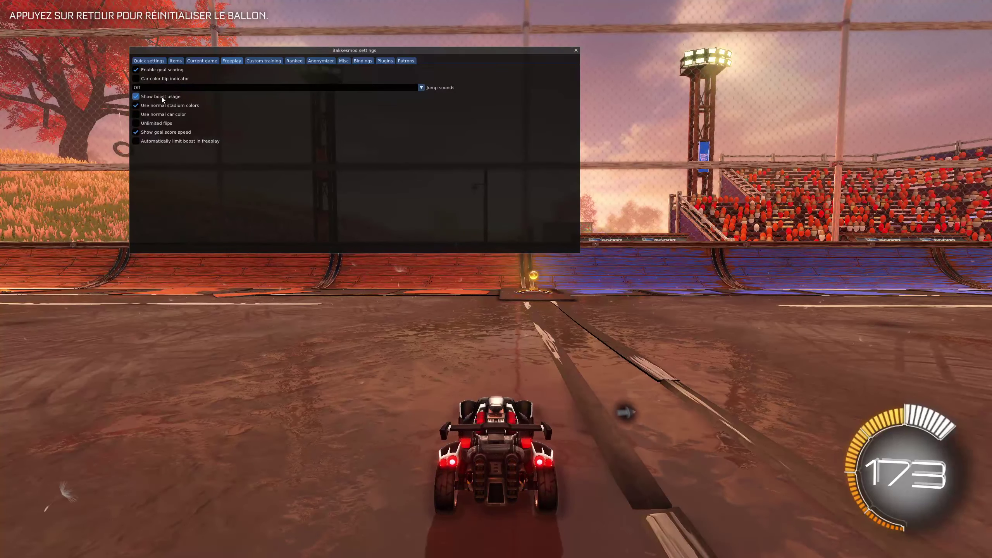
Turn the boost usage display off in free play and on again.
{"action": "left_click", "coordinate": [161, 96]}
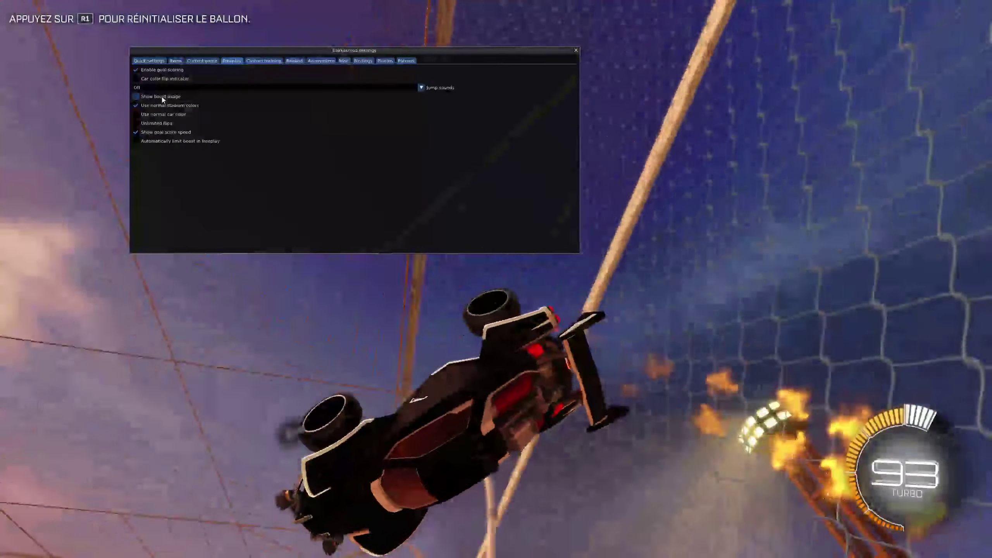
{"action": "left_click", "coordinate": [161, 96]}
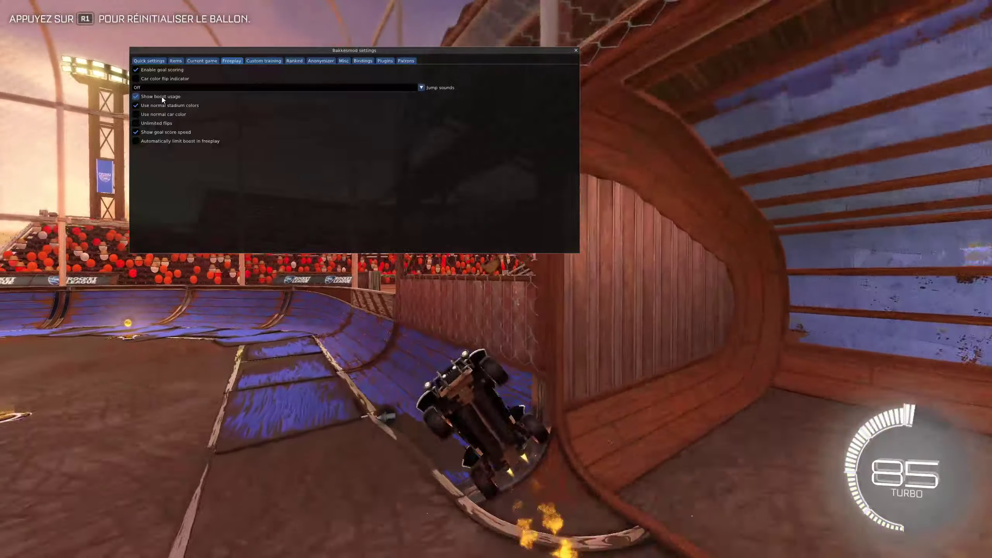
Toggle the boost usage display off and on again, and try the normal car color option in free play.
{"action": "left_click", "coordinate": [161, 96]}
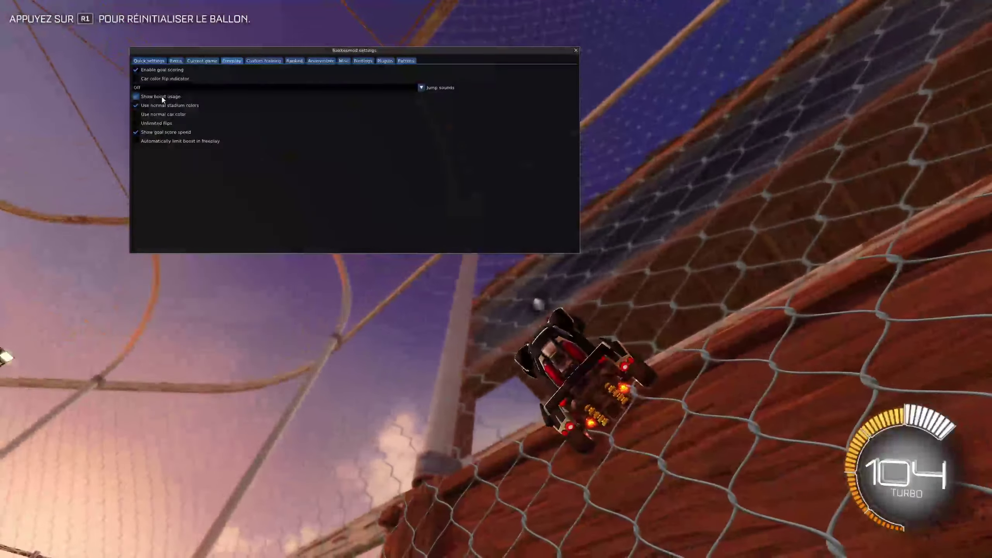
{"action": "left_click", "coordinate": [162, 96]}
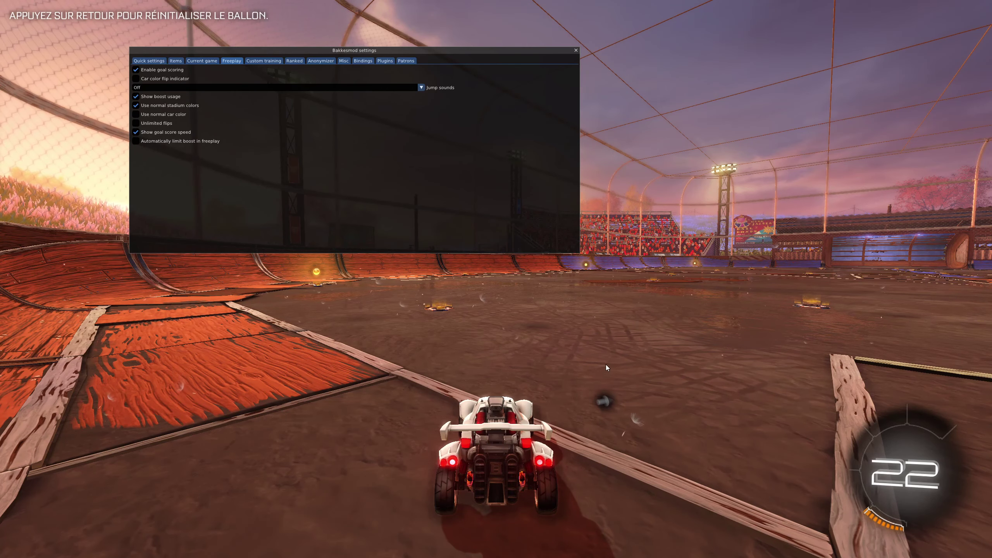
{"action": "left_click", "coordinate": [136, 114]}
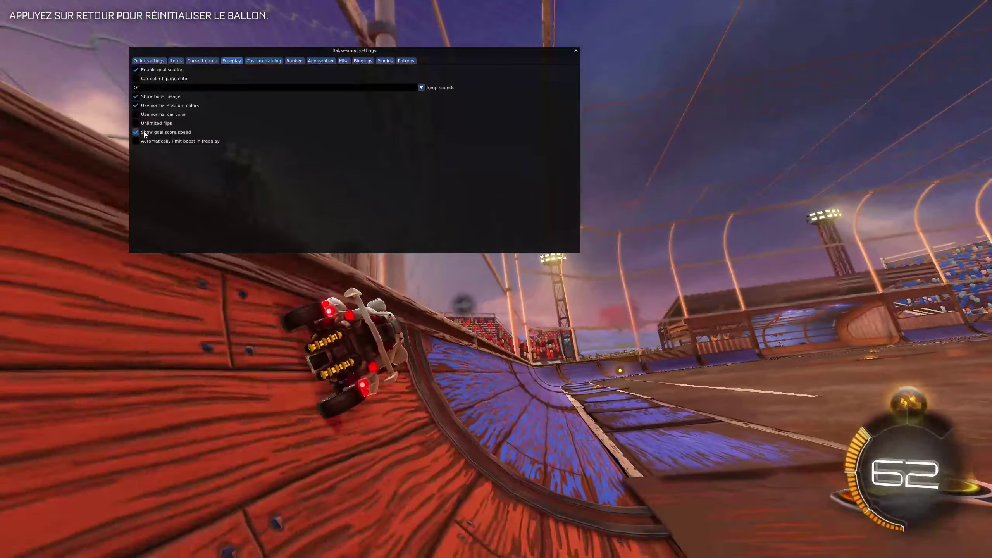
Turn the goal score speed display off, turn it on again, and close the settings window.
{"action": "left_click", "coordinate": [145, 133]}
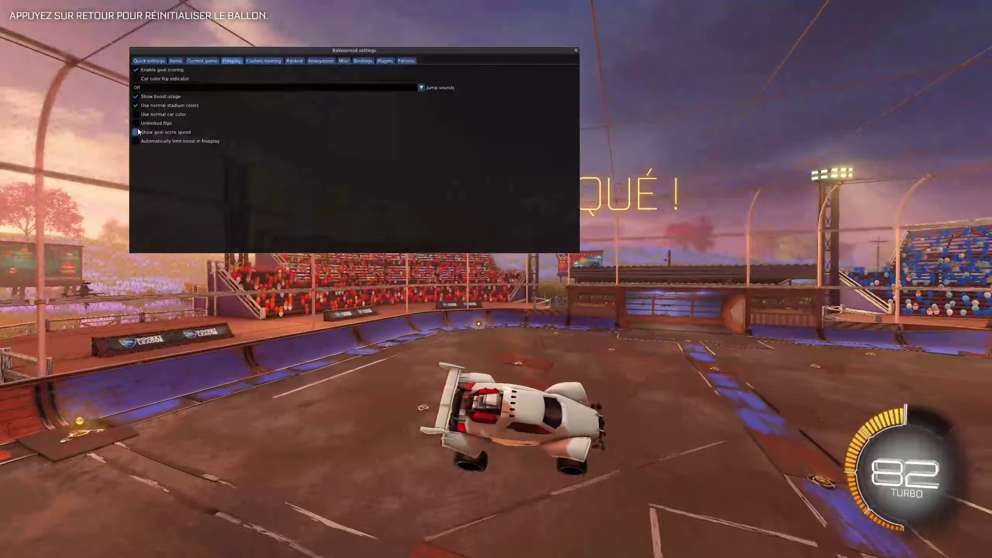
{"action": "left_click", "coordinate": [135, 132]}
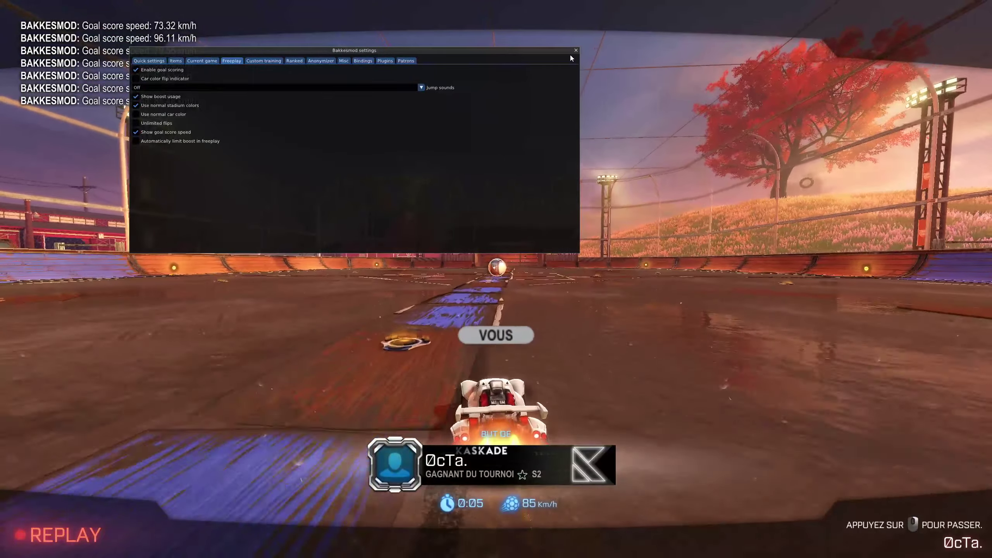
{"action": "left_click", "coordinate": [576, 50]}
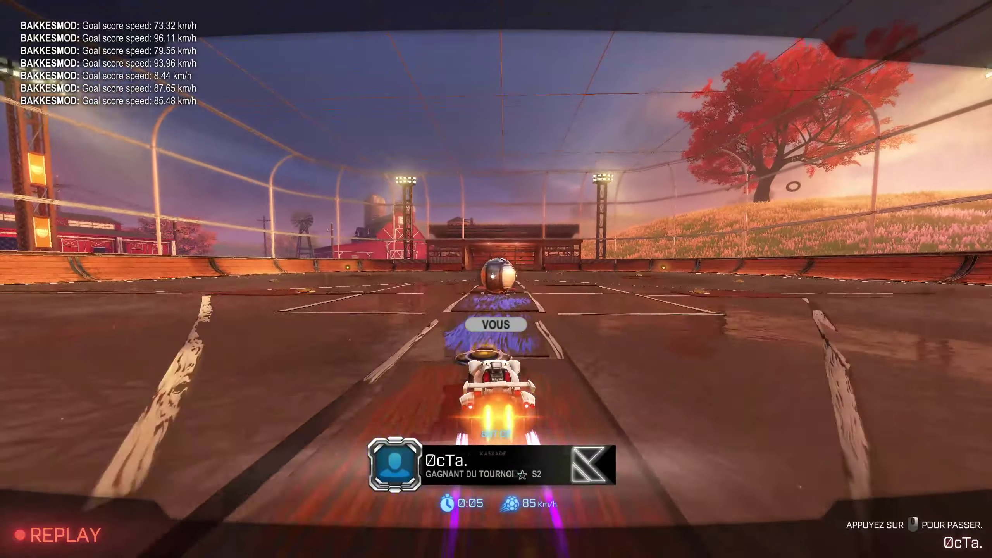
Reopen the settings, try the automatic boost limit for free play, and show the Ranked settings.
{"action": "key", "text": "F2"}
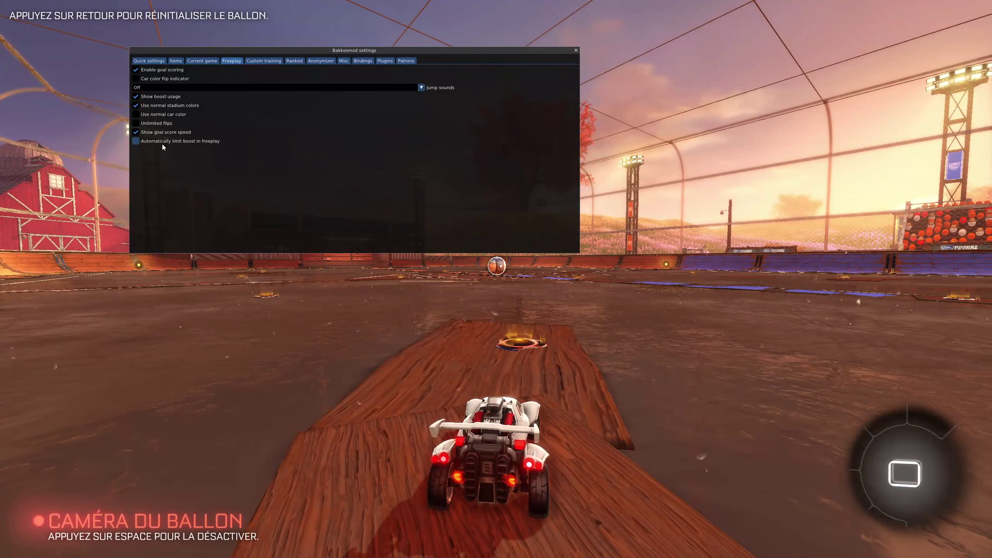
{"action": "left_click", "coordinate": [162, 143]}
{"action": "left_click", "coordinate": [183, 144]}
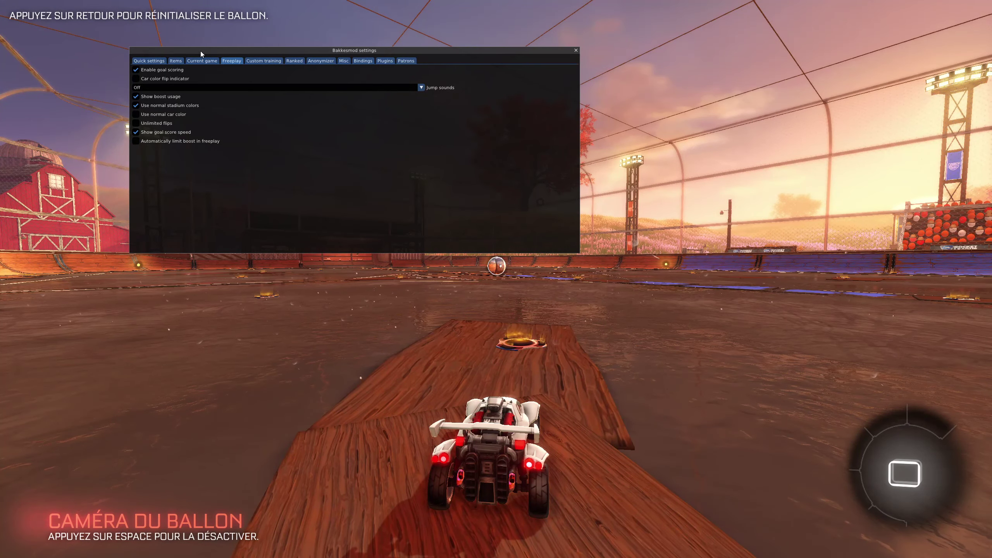
{"action": "left_click", "coordinate": [252, 62]}
{"action": "left_click", "coordinate": [290, 62]}
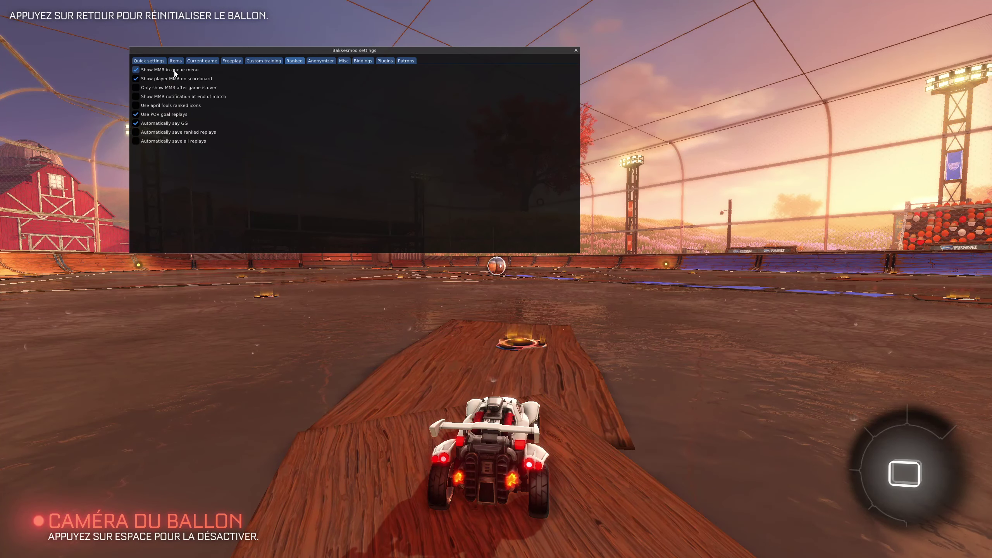
Close the settings, quit free play to the main menu, and show the competitive playlists (Compétitif) with their MMR.
{"action": "key", "text": "F2"}
{"action": "key", "text": "Escape"}
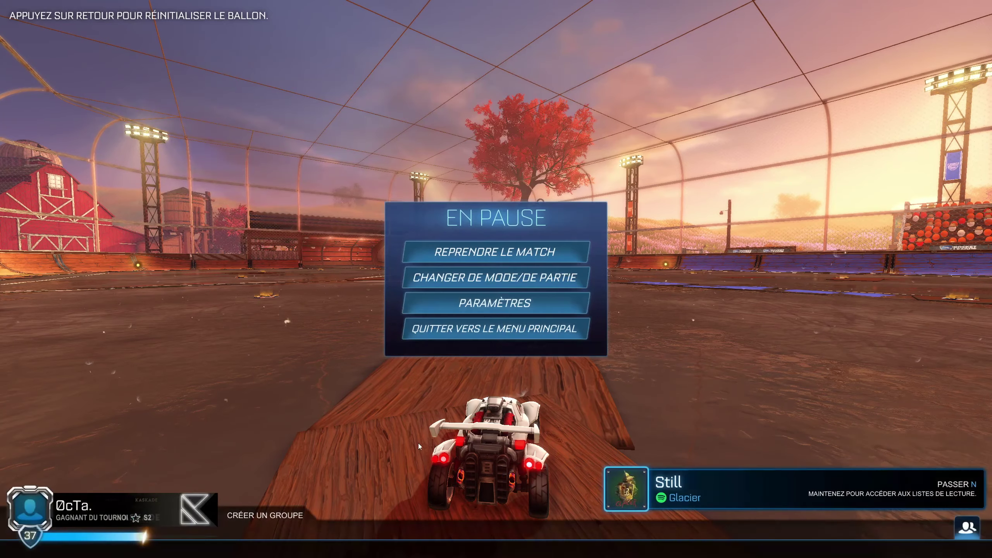
{"action": "left_click", "coordinate": [476, 336]}
{"action": "left_click", "coordinate": [449, 318]}
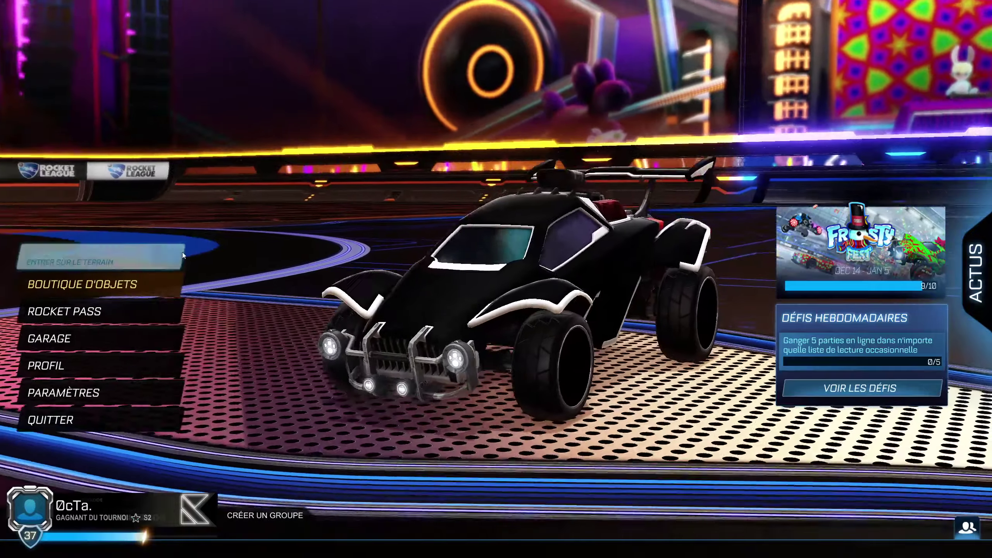
{"action": "left_click", "coordinate": [182, 252]}
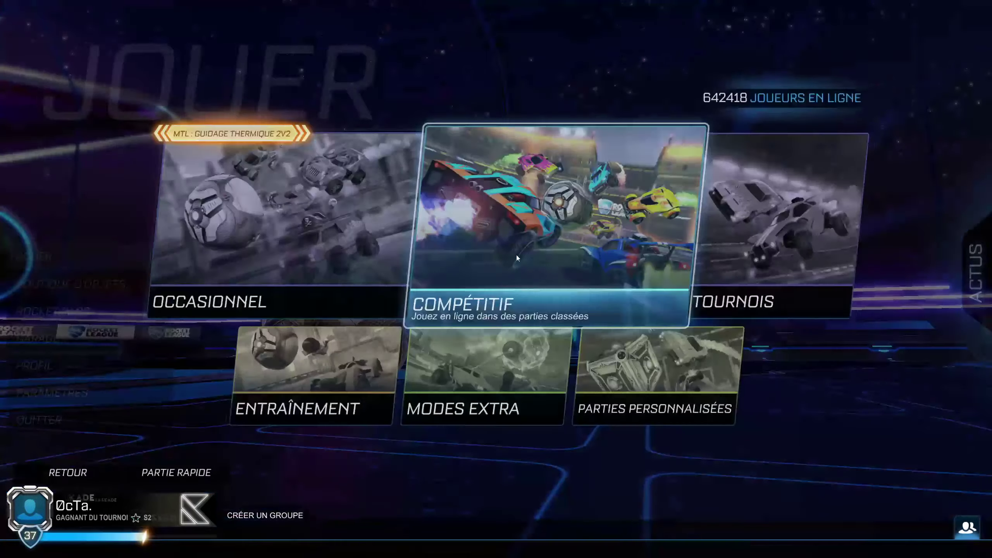
{"action": "left_click", "coordinate": [516, 255]}
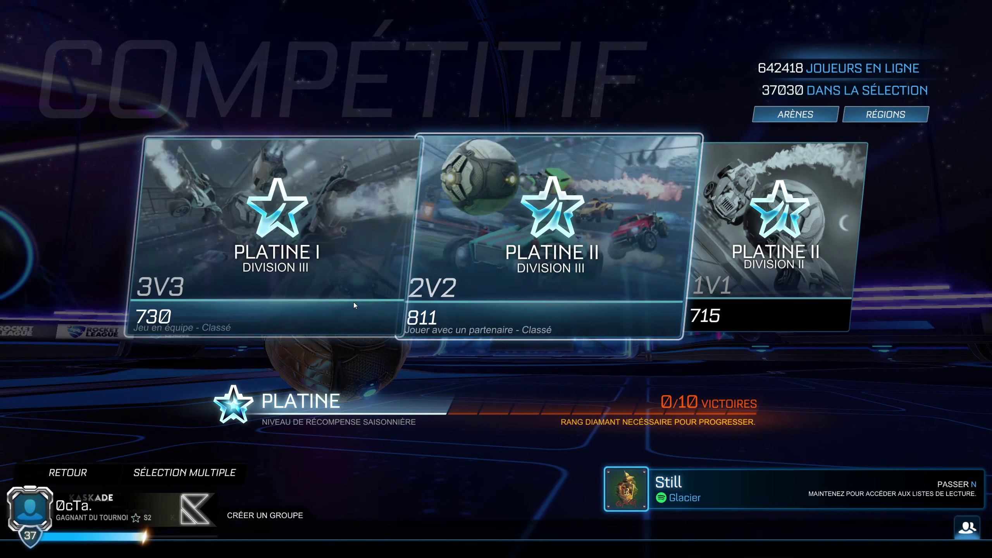
Show the Quick settings presets and start a free play (Jeu libre) training session.
{"action": "key", "text": "F2"}
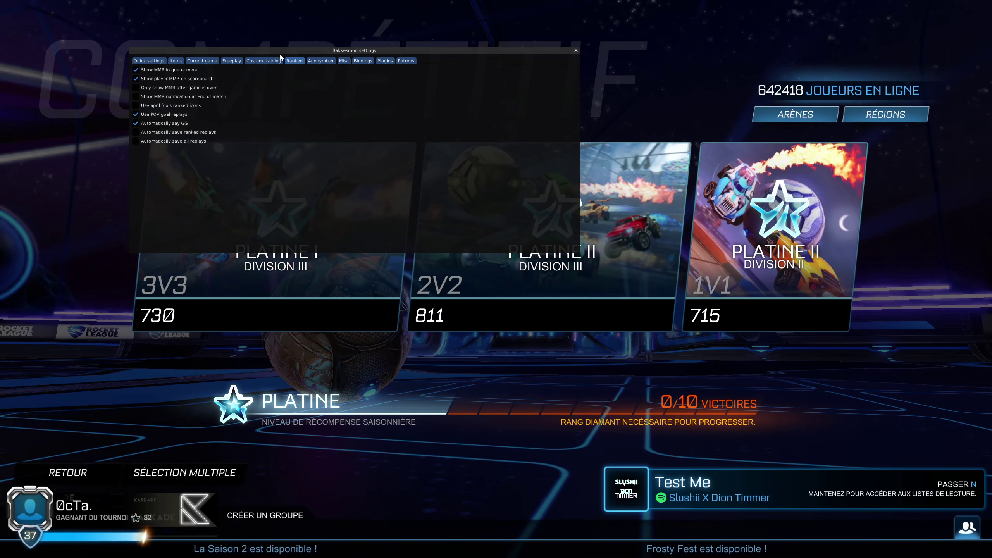
{"action": "left_click", "coordinate": [158, 61]}
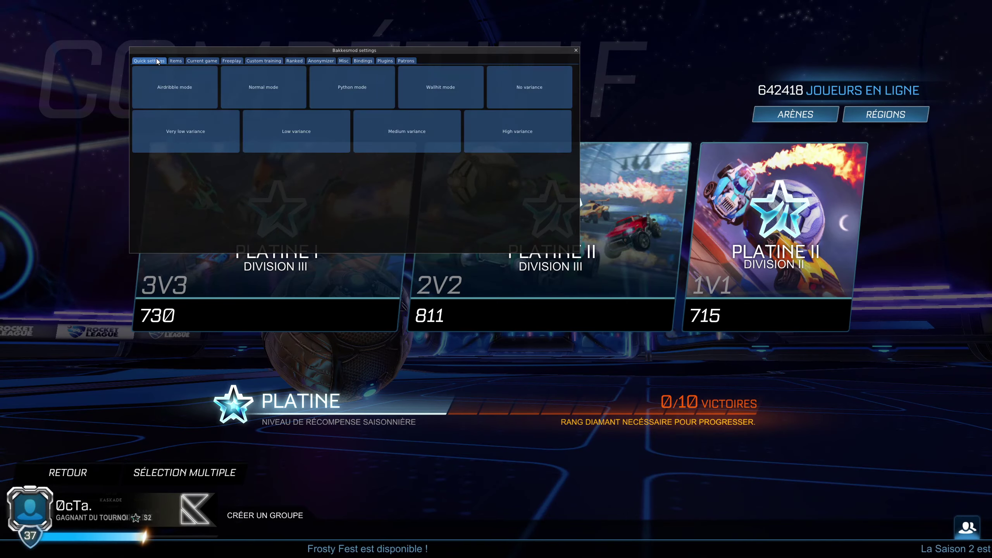
{"action": "left_click", "coordinate": [68, 472]}
{"action": "left_click", "coordinate": [247, 417]}
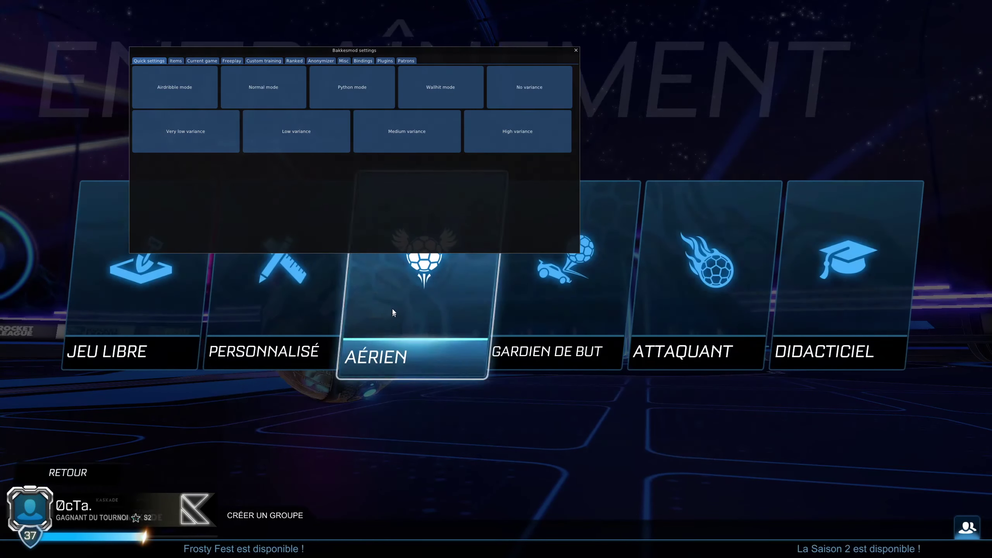
{"action": "left_click", "coordinate": [130, 318]}
{"action": "left_click", "coordinate": [518, 370]}
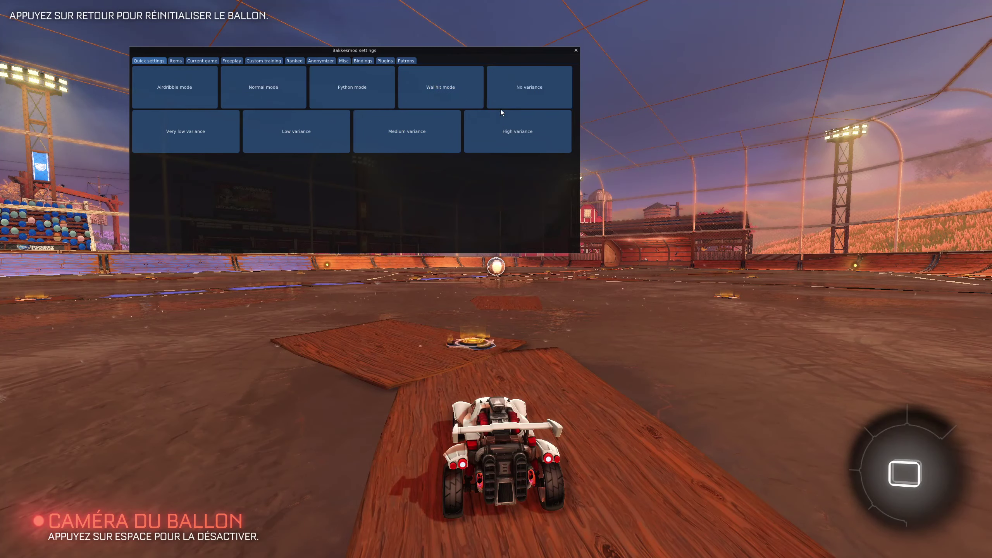
Apply the Airdribble mode preset and resume the match to test it on the ball.
{"action": "left_click", "coordinate": [192, 98]}
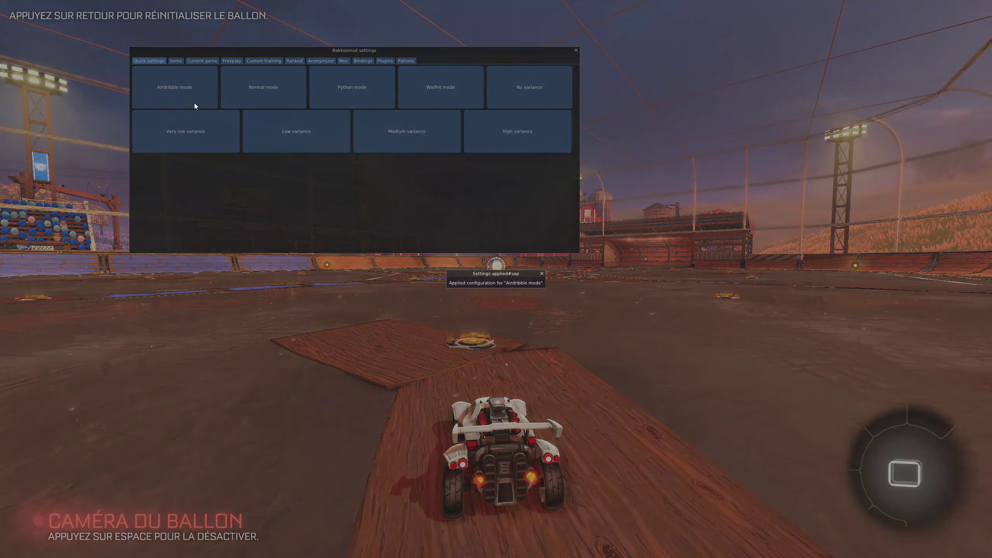
{"action": "key", "text": "Escape"}
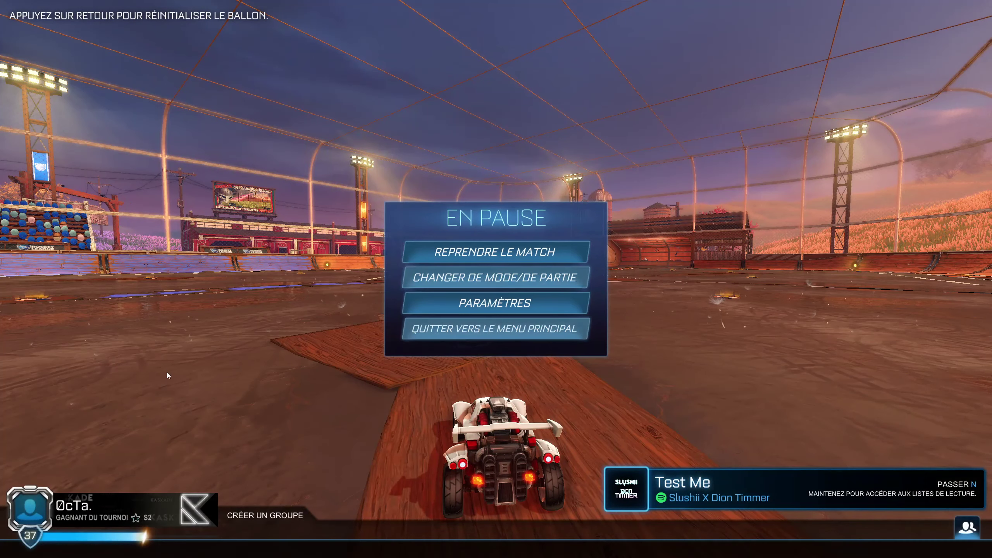
{"action": "left_click", "coordinate": [436, 329]}
{"action": "left_click", "coordinate": [531, 325]}
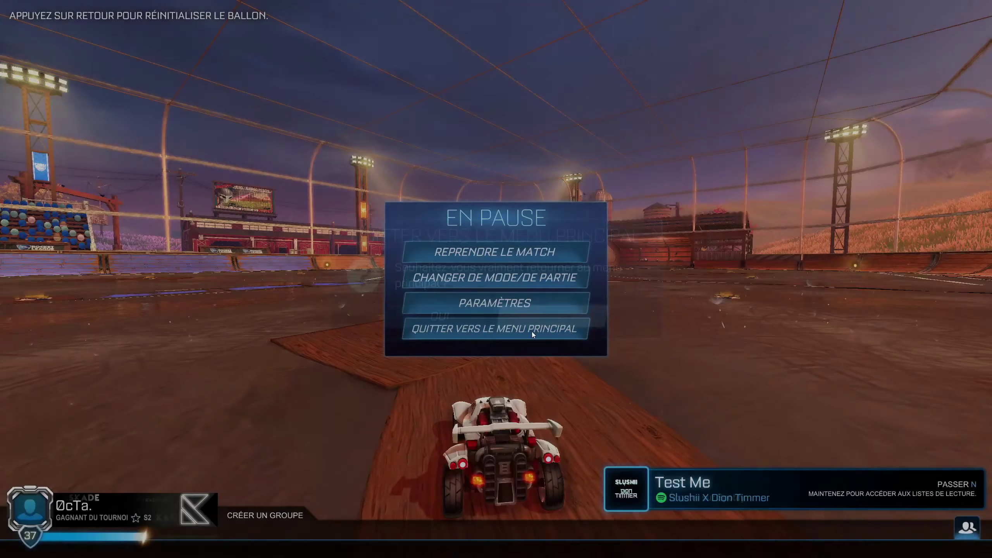
{"action": "key", "text": "Escape"}
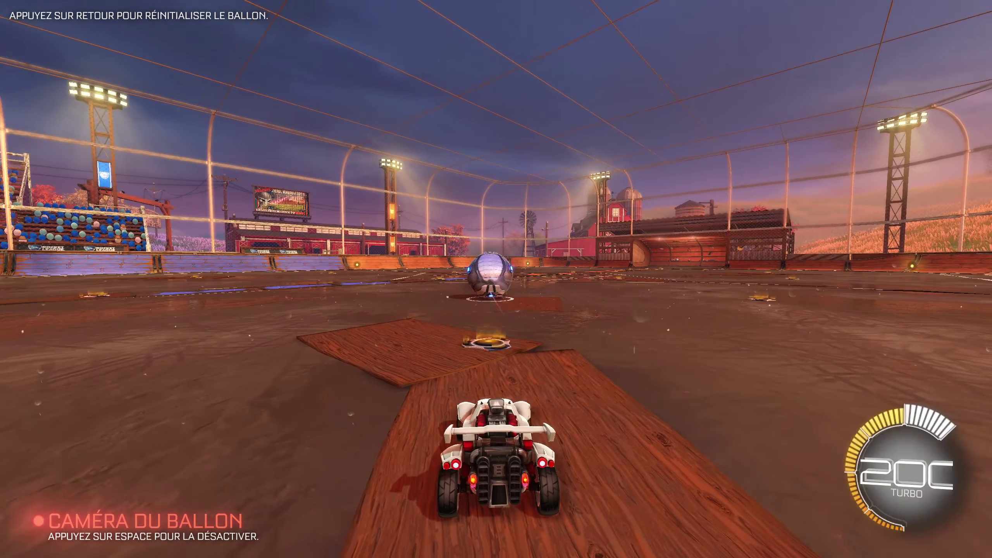
{"action": "key", "text": "w"}
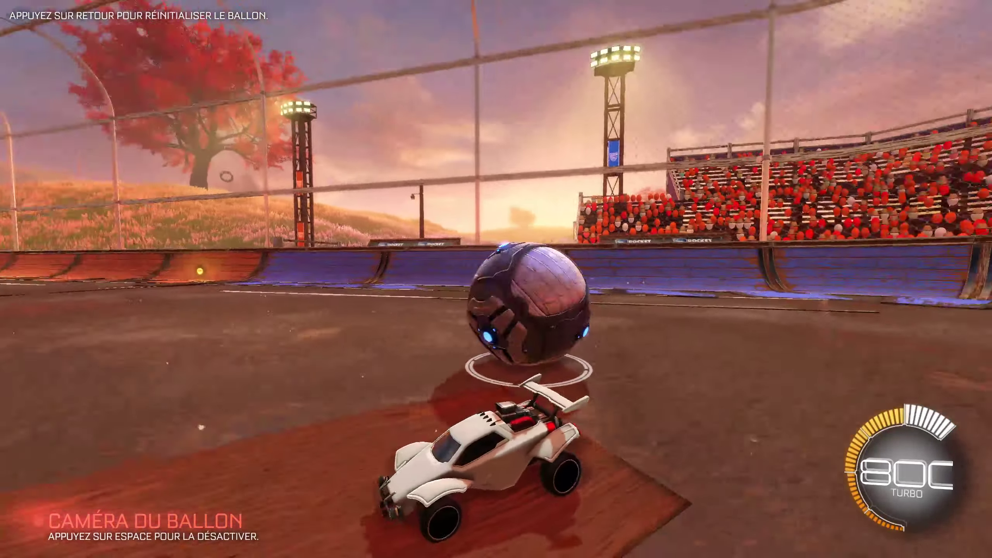
Apply the Normal mode preset and resume the free play match.
{"action": "key", "text": "F2"}
{"action": "left_click", "coordinate": [260, 71]}
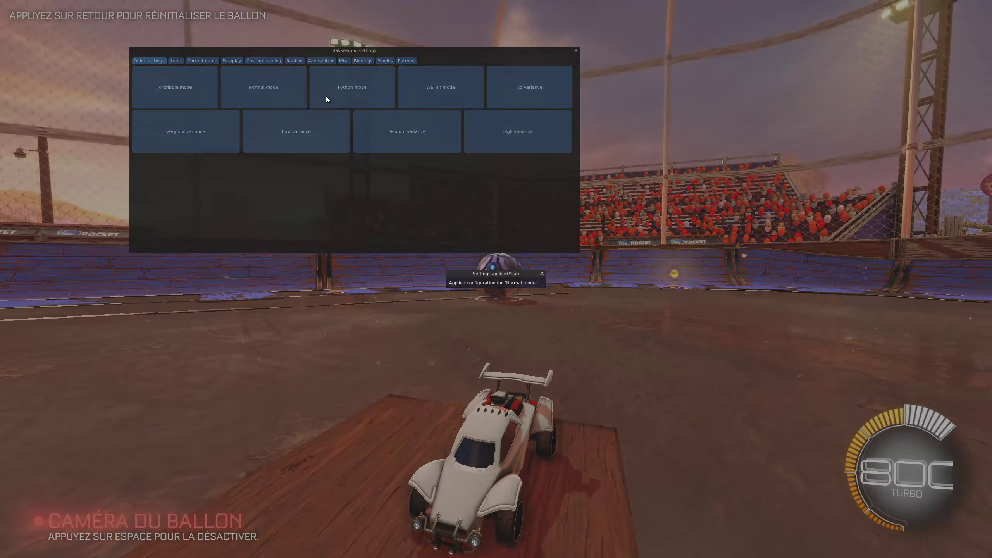
{"action": "key", "text": "Escape"}
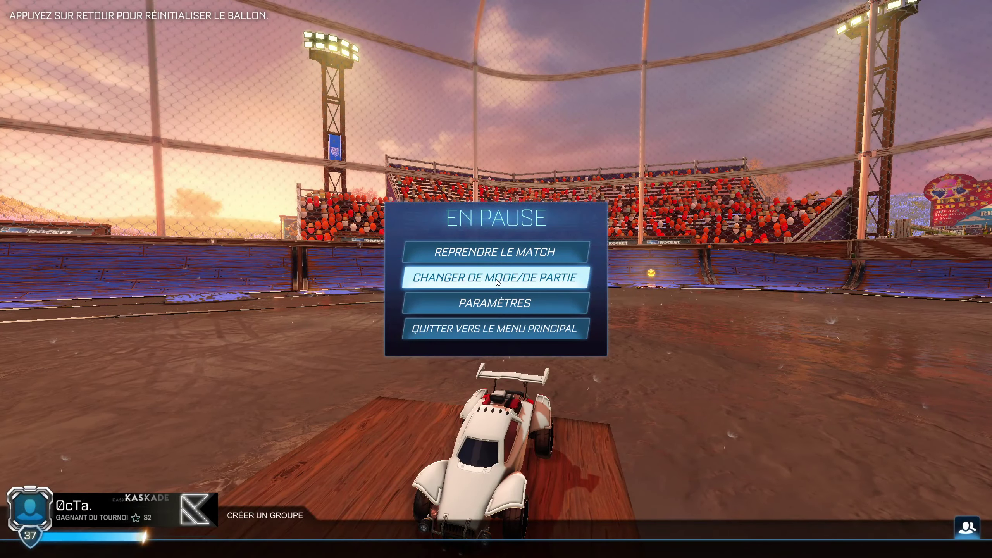
{"action": "key", "text": "Escape"}
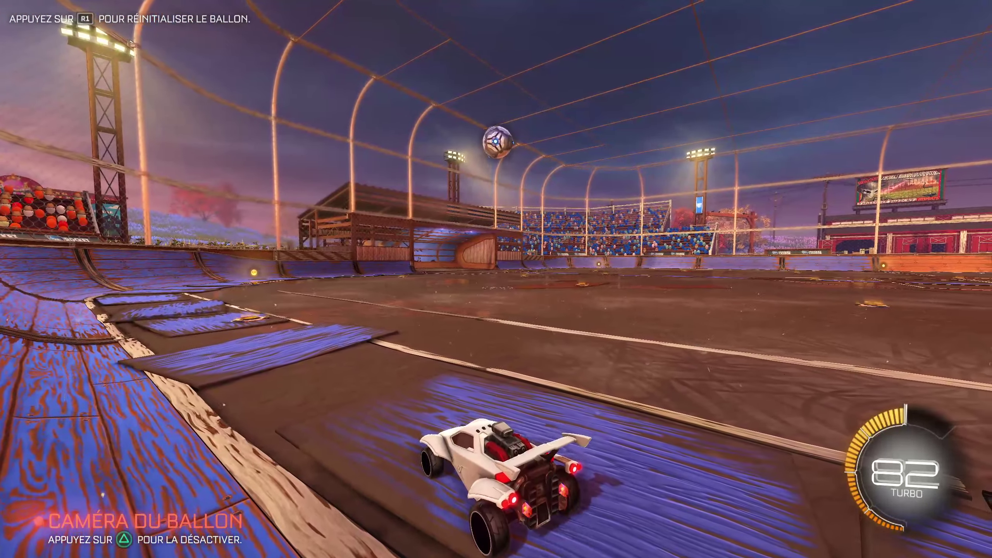
Apply the Low variance preset and resume the match to test it.
{"action": "key", "text": "F2"}
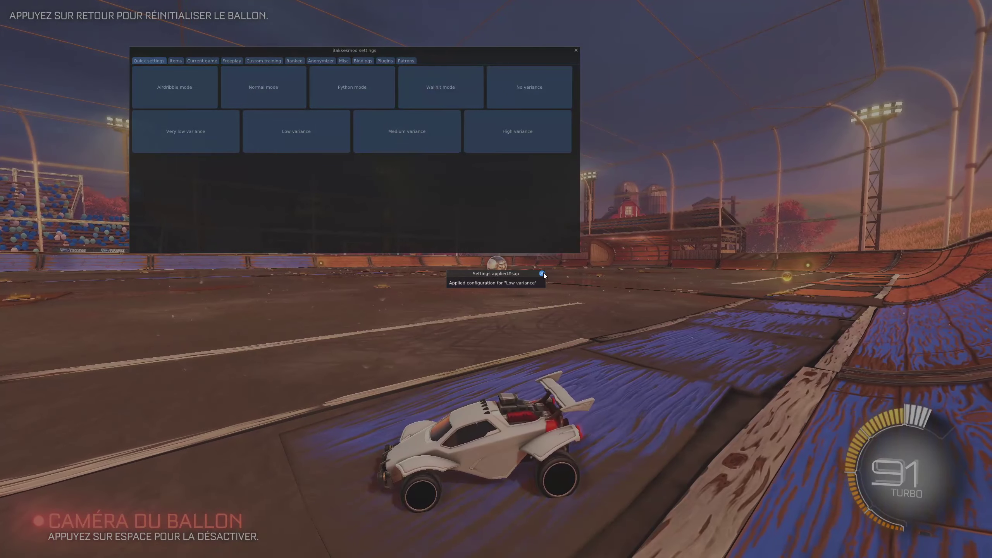
{"action": "key", "text": "Escape"}
{"action": "key", "text": "Escape"}
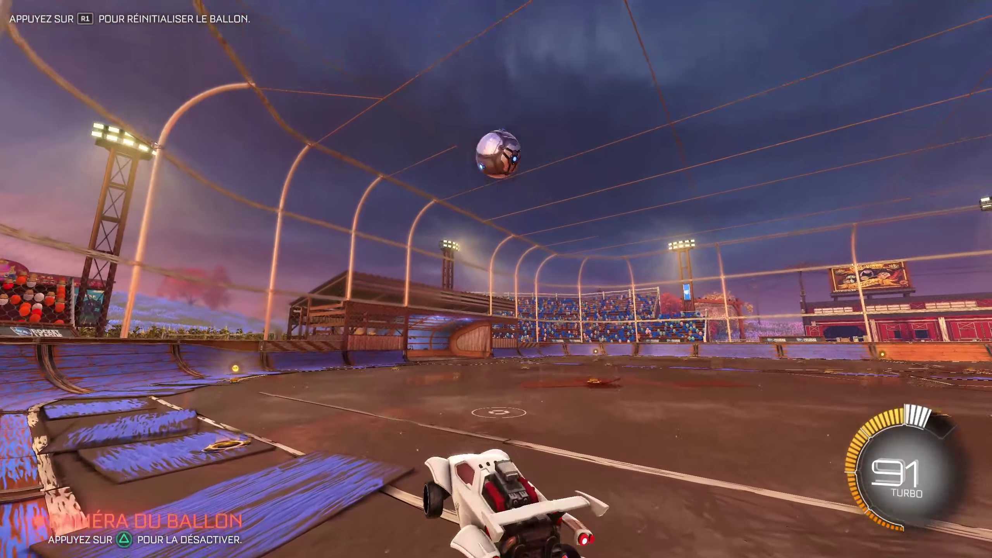
Apply the Very low variance preset and resume the match to test it.
{"action": "key", "text": "F2"}
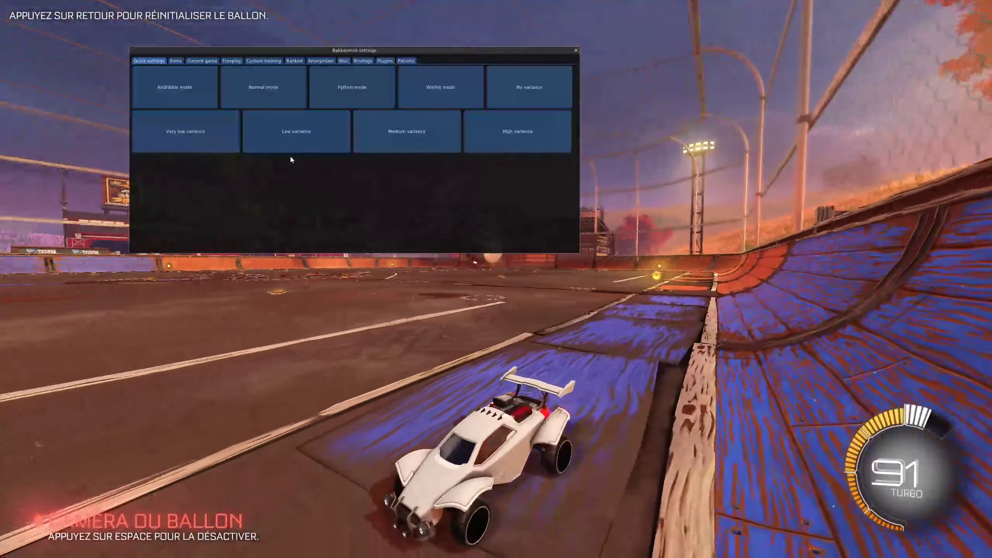
{"action": "left_click", "coordinate": [191, 142]}
{"action": "key", "text": "F2"}
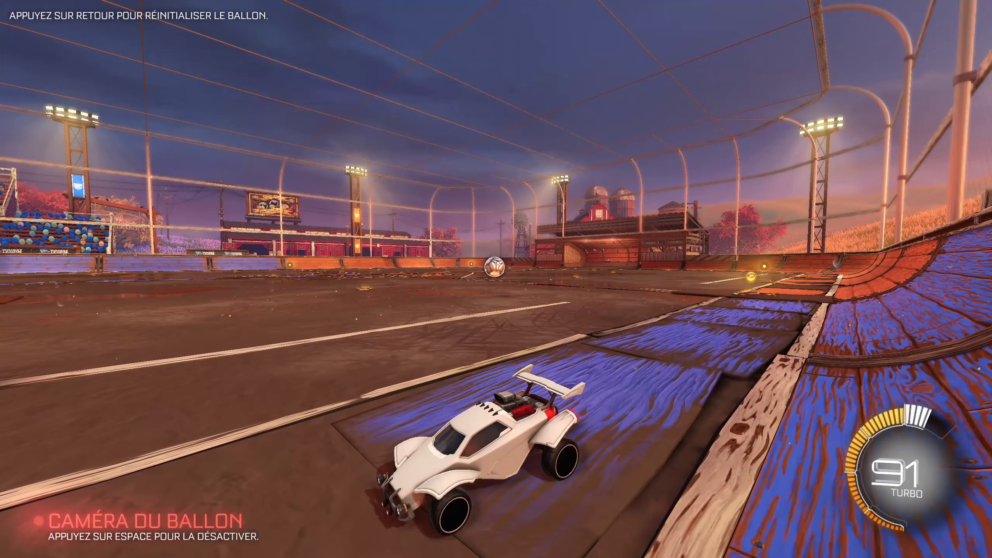
{"action": "key", "text": "Escape"}
{"action": "key", "text": "Escape"}
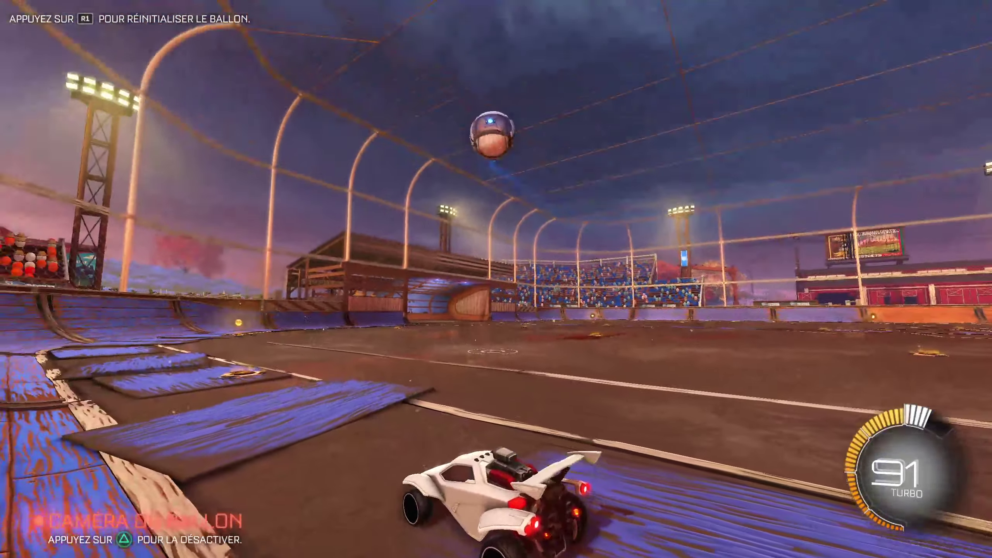
Reapply the Normal mode preset and dismiss its confirmation message.
{"action": "key", "text": "F2"}
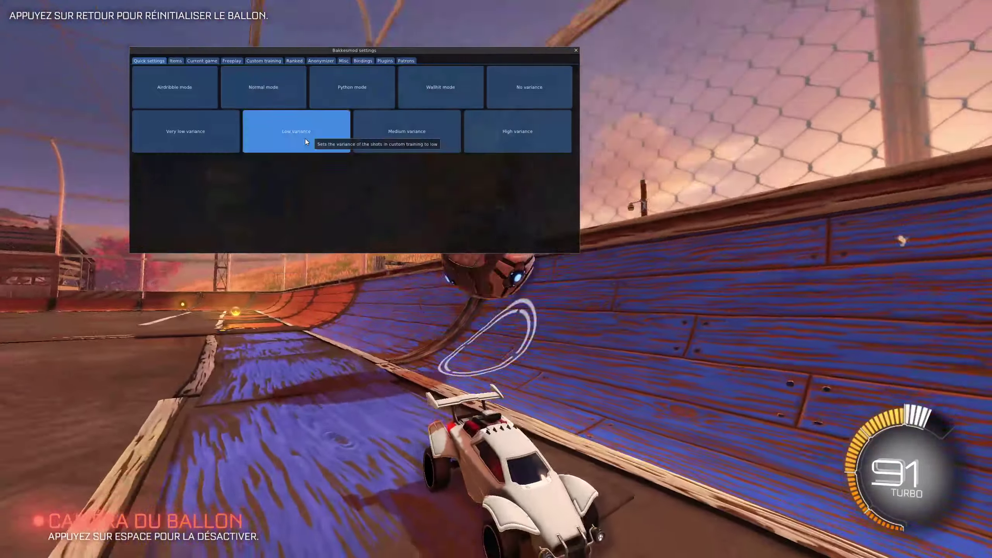
{"action": "left_click", "coordinate": [277, 93]}
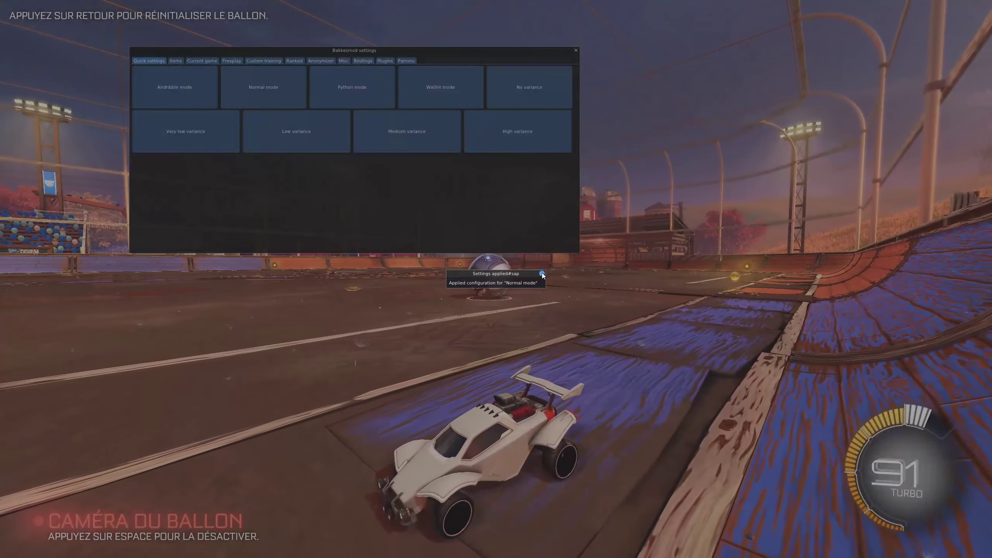
{"action": "left_click", "coordinate": [542, 274]}
Look through the remaining settings pages from Items to the key Bindings list, and resume free play.
{"action": "left_click", "coordinate": [176, 60]}
{"action": "left_click", "coordinate": [202, 61]}
{"action": "left_click", "coordinate": [233, 60]}
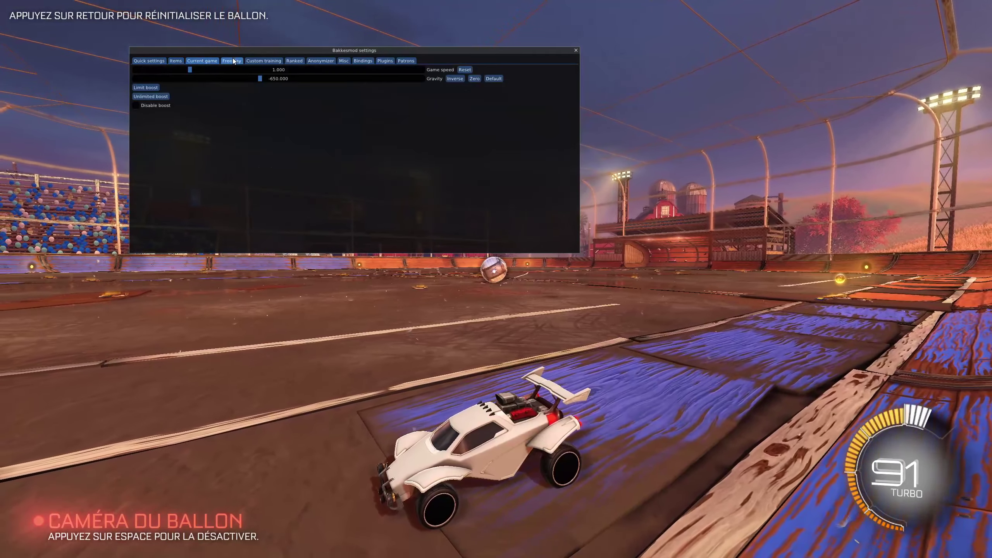
{"action": "left_click", "coordinate": [263, 61]}
{"action": "left_click", "coordinate": [294, 61]}
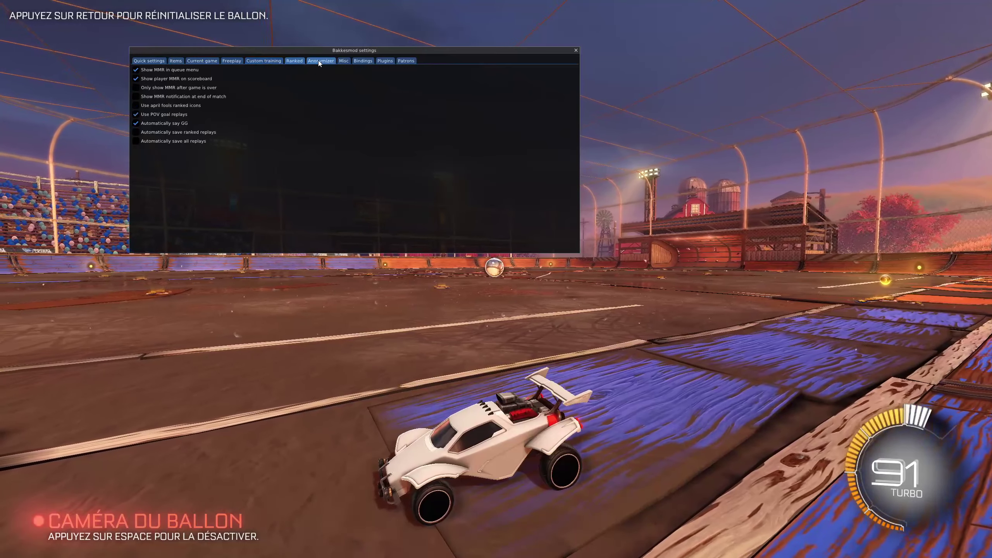
{"action": "left_click", "coordinate": [319, 61]}
{"action": "left_click", "coordinate": [342, 61]}
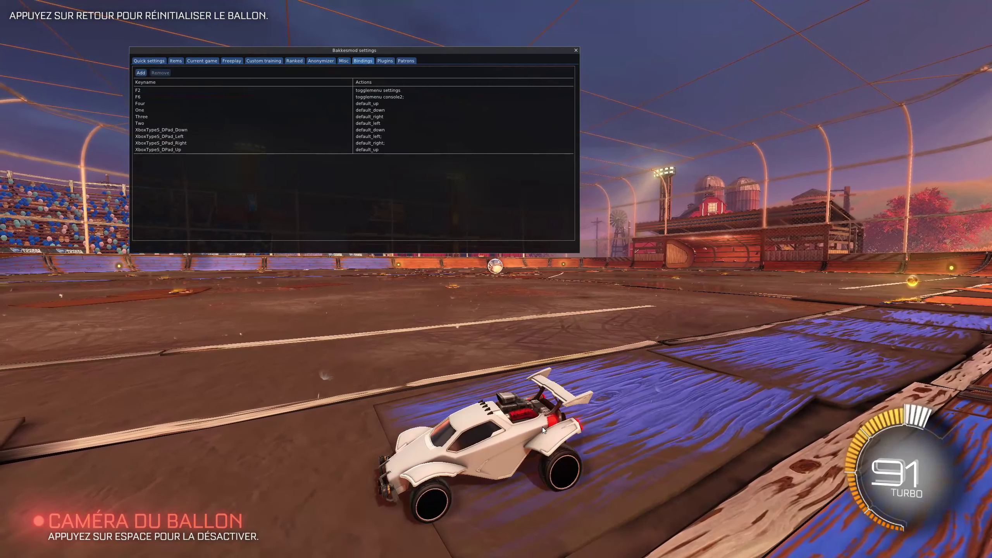
{"action": "key", "text": "Escape"}
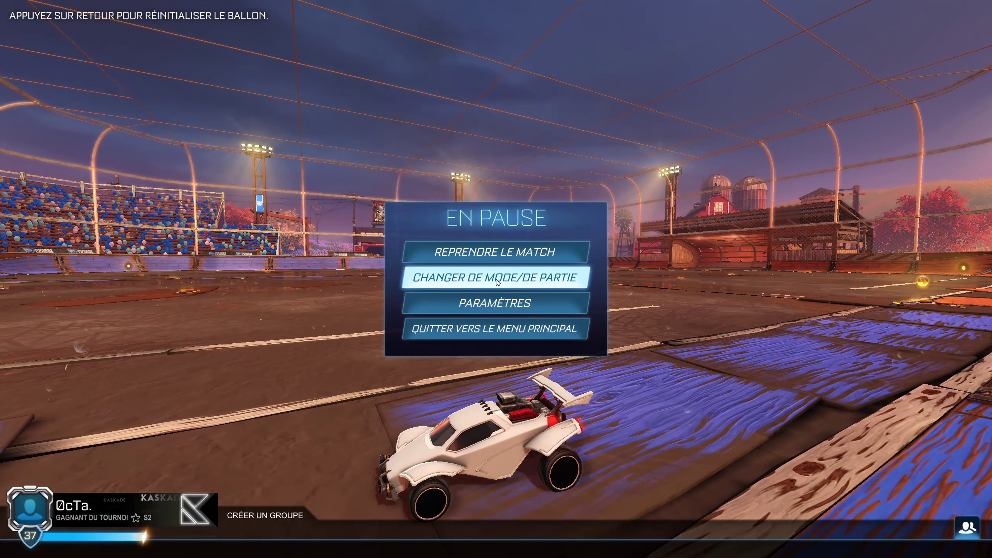
{"action": "key", "text": "Escape"}
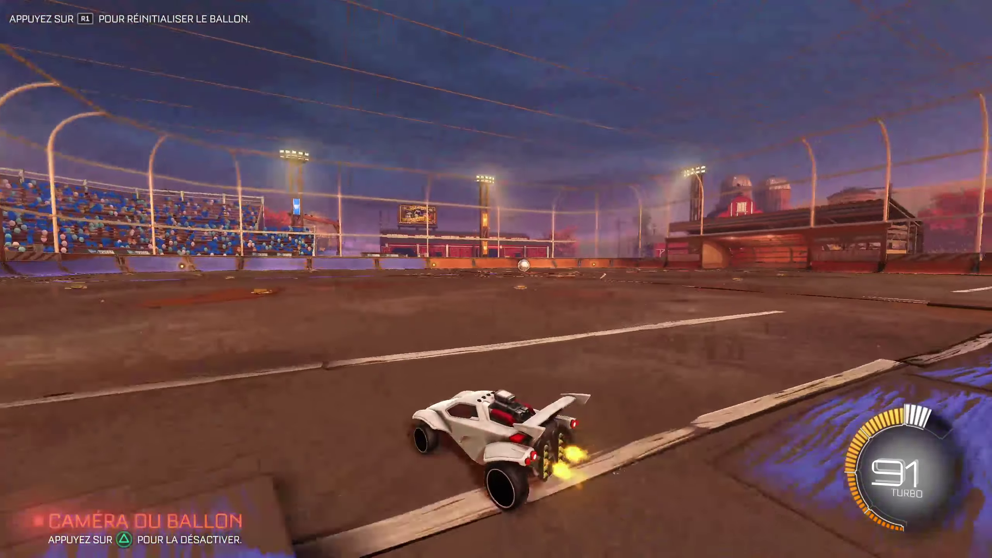